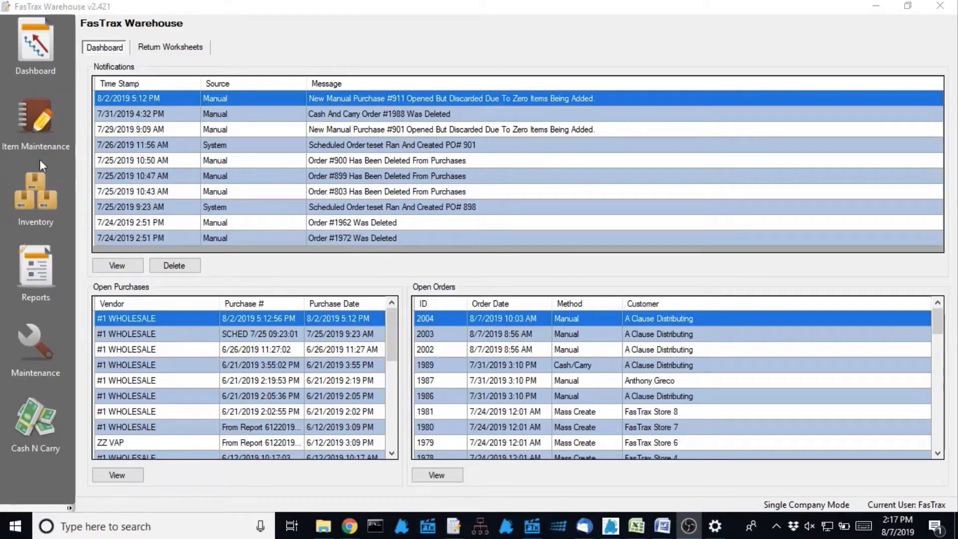
# Load item 000 in Item Maintenance.
pyautogui.click(36, 107)
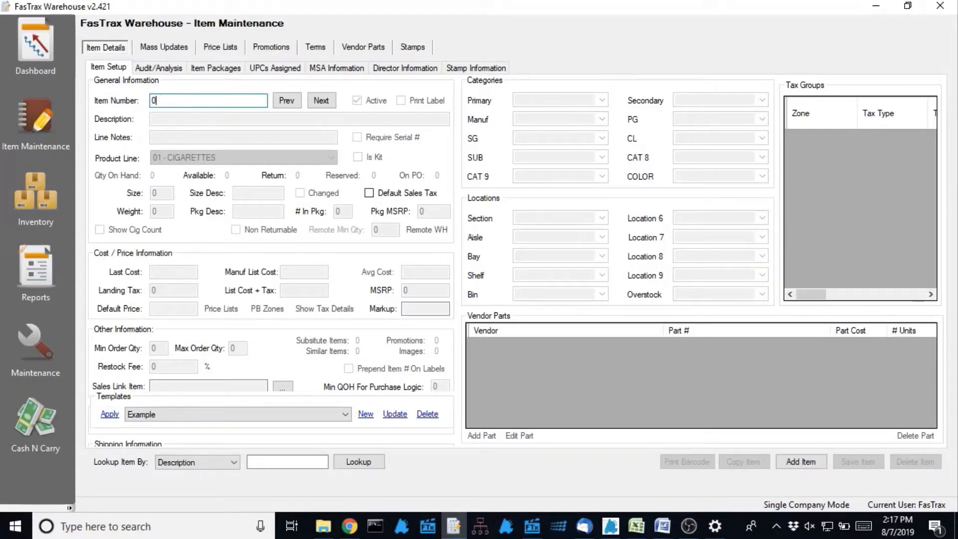
pyautogui.write('000')
pyautogui.press('Return')
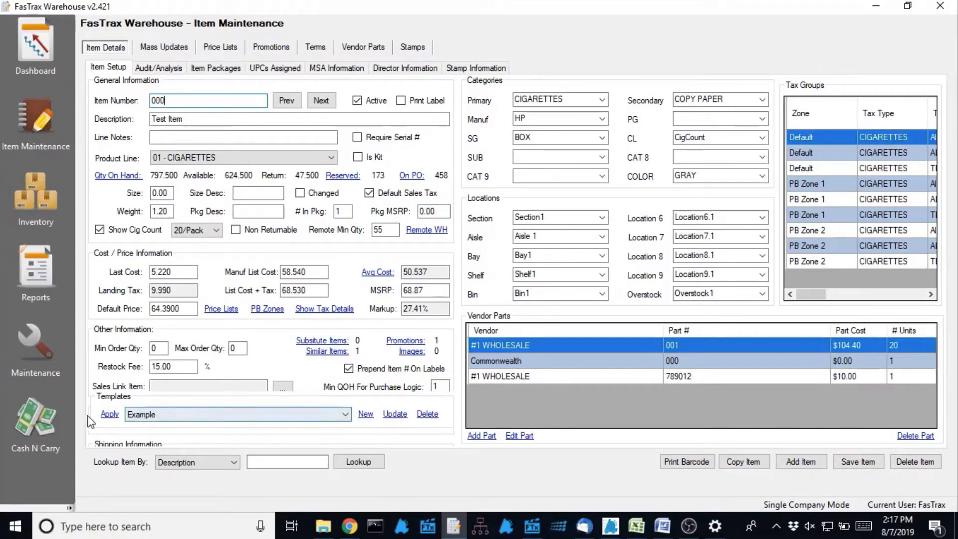
# Create a new template named Example 3 from the current item's attributes.
pyautogui.click(365, 414)
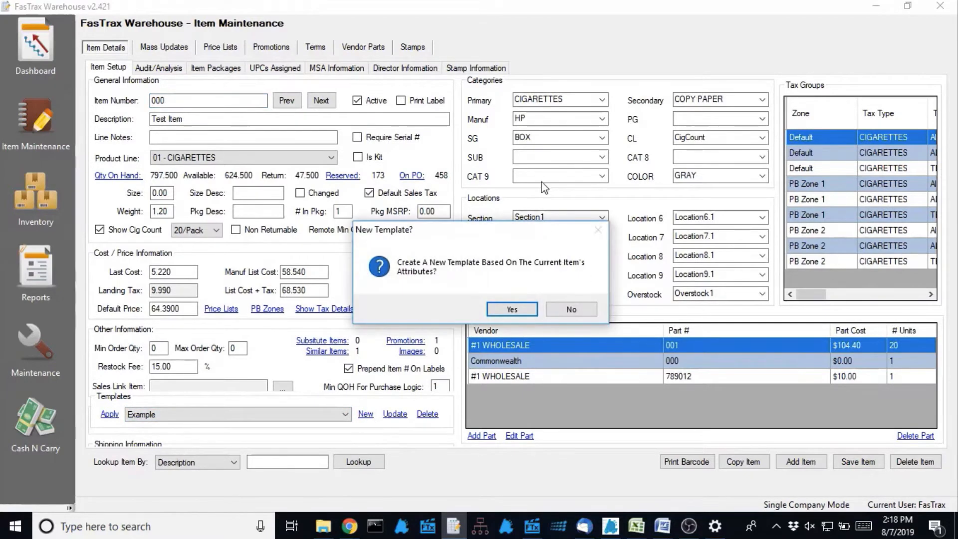
pyautogui.click(509, 311)
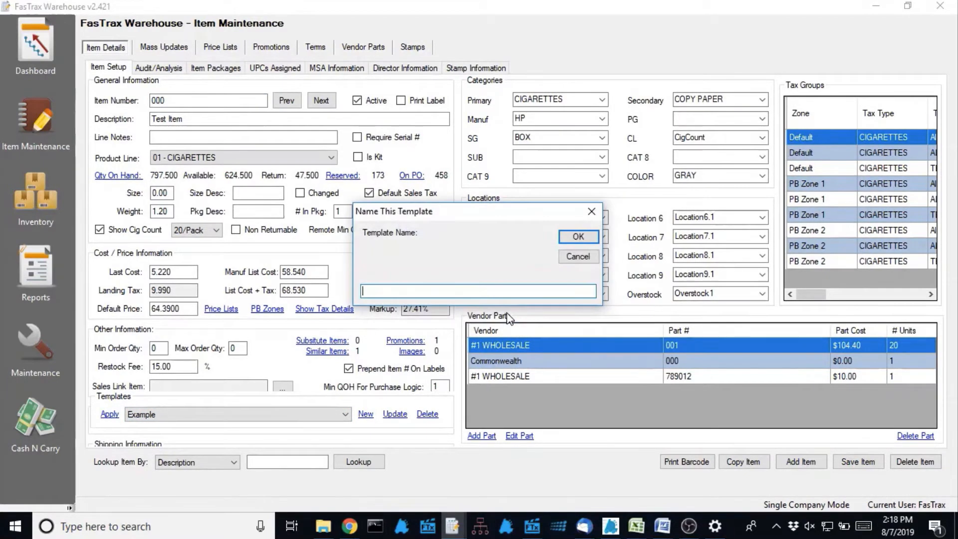
pyautogui.write('Example')
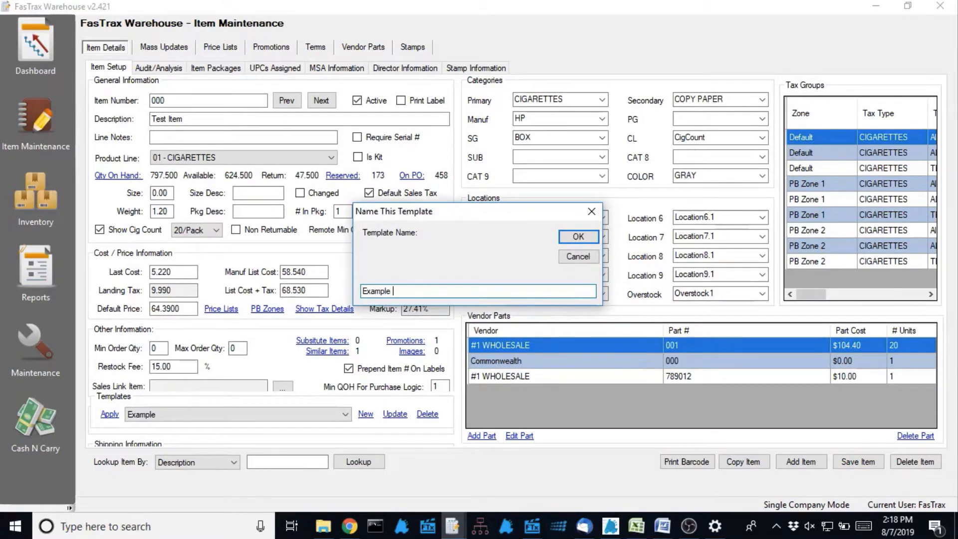
pyautogui.press('Return')
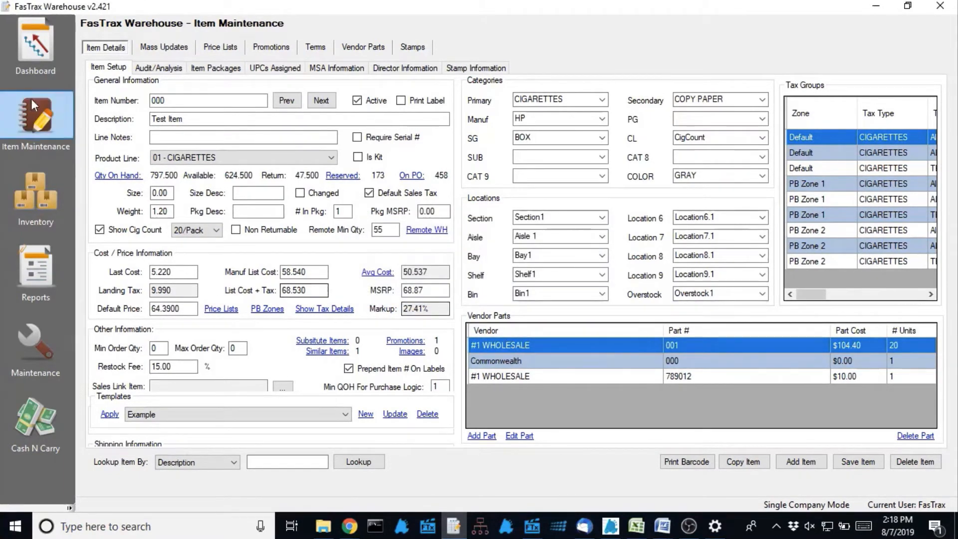
# Start adding a new item with item number 9999.
pyautogui.doubleClick(177, 100)
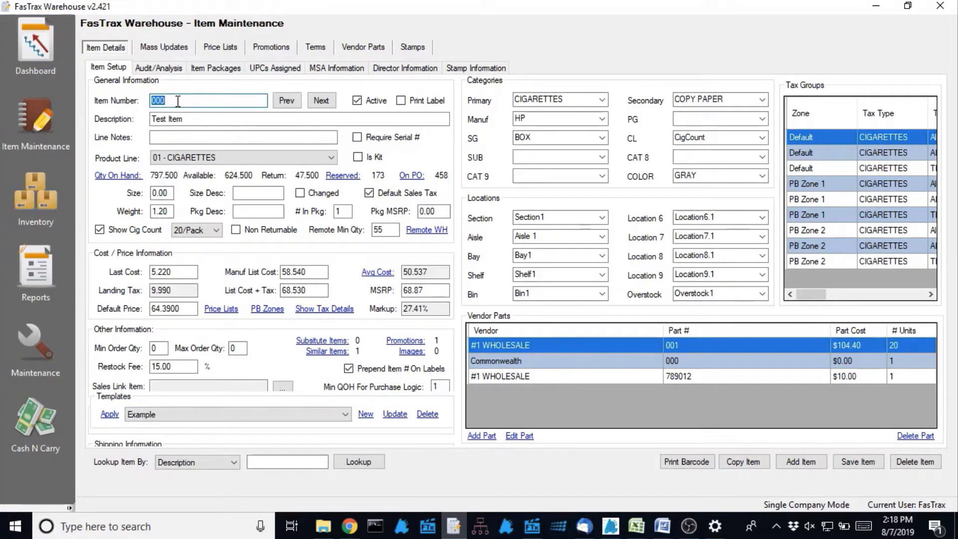
pyautogui.write('9999')
pyautogui.press('Return')
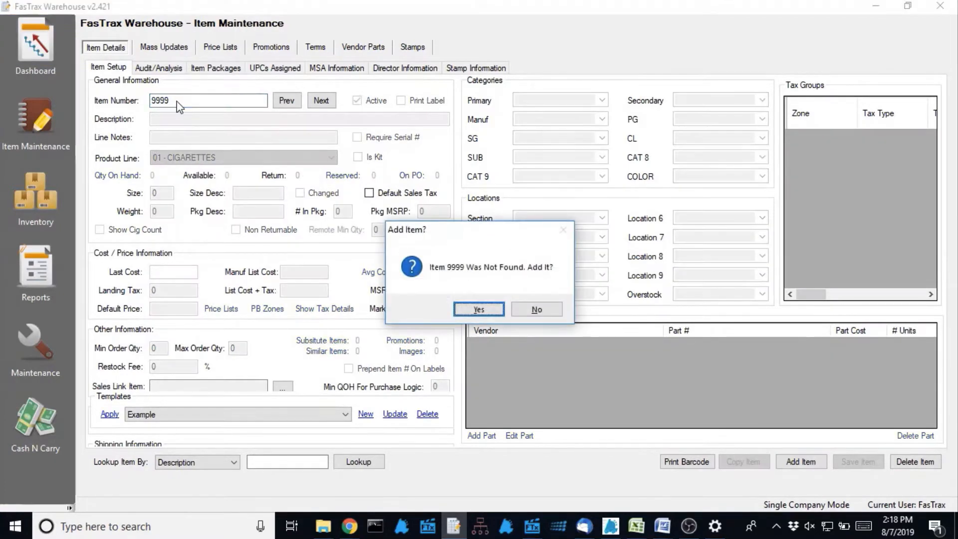
pyautogui.click(485, 314)
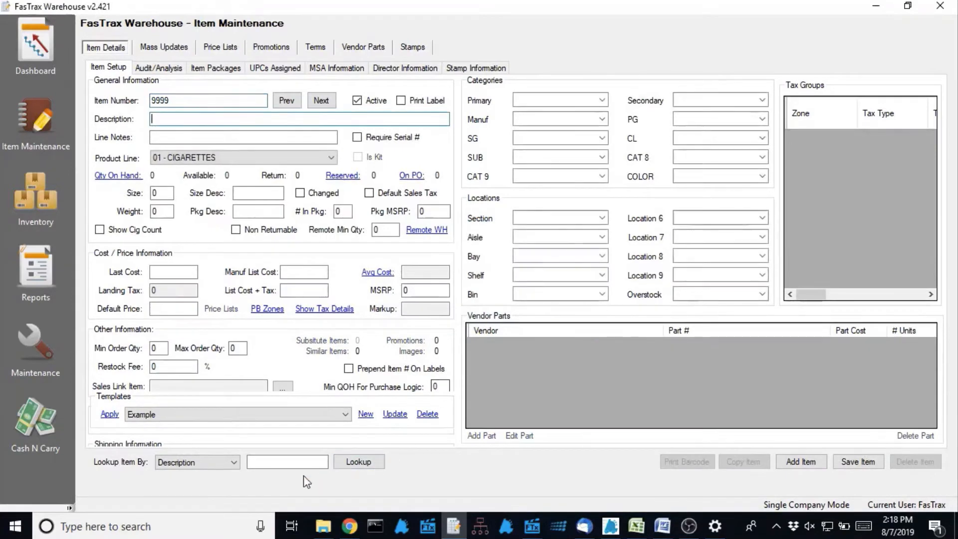
# Apply the Example 3 template to the new item 9999.
pyautogui.click(315, 415)
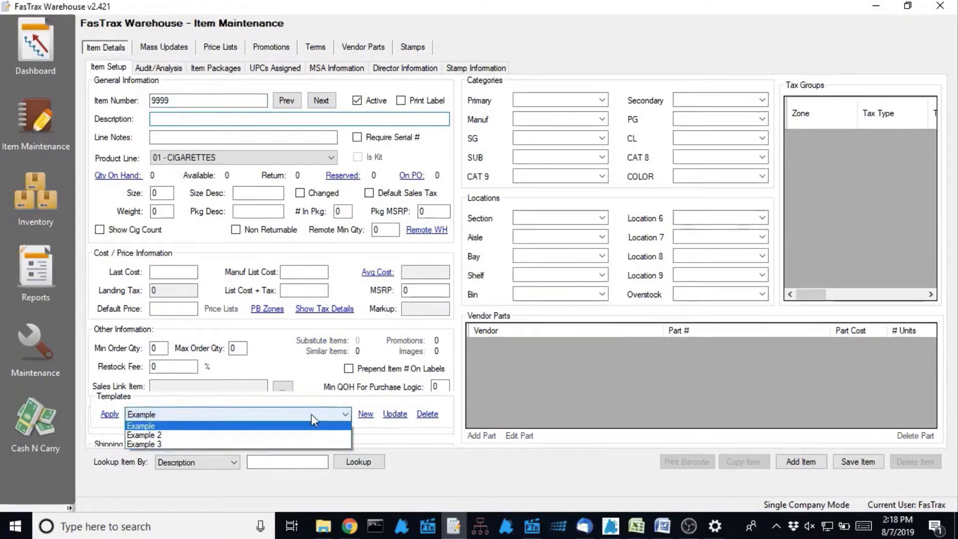
pyautogui.click(163, 444)
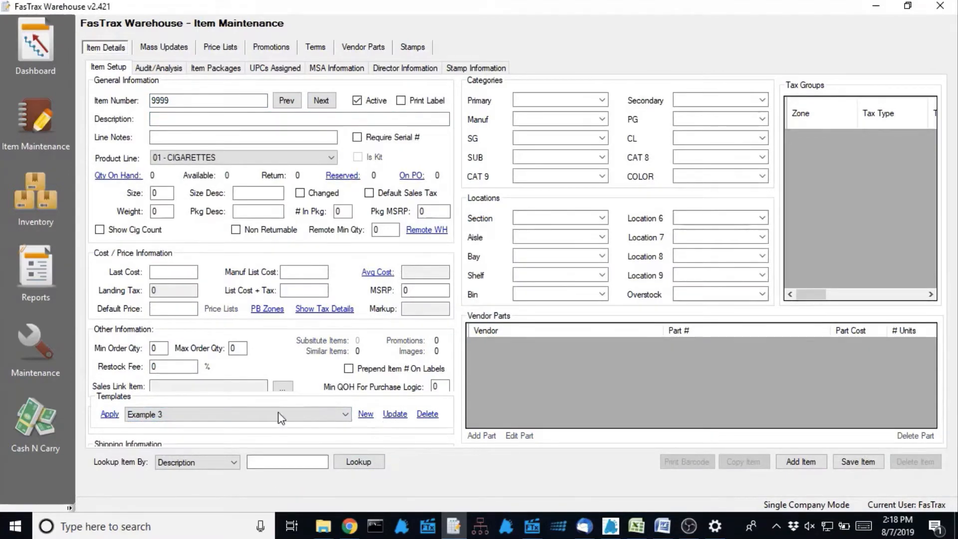
pyautogui.click(110, 415)
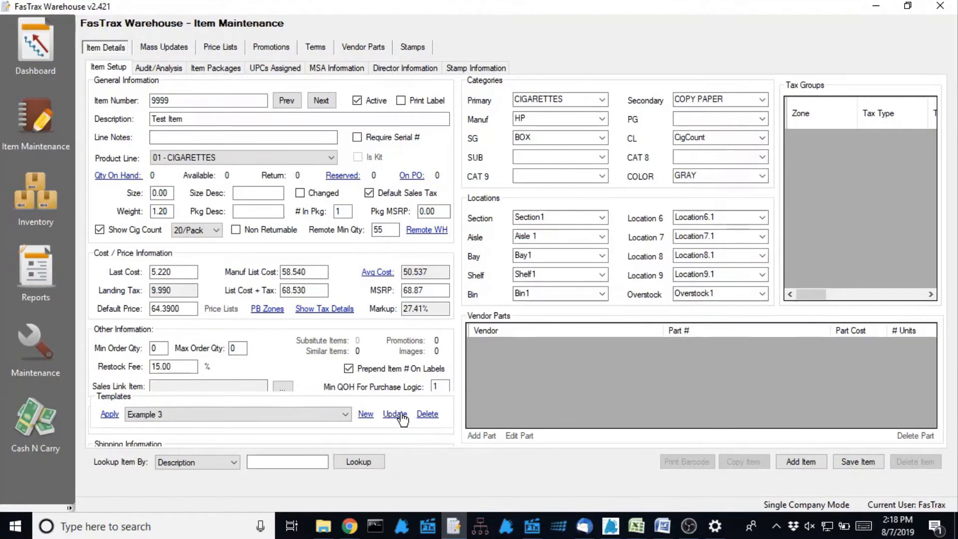
# Set the Primary category to HOOKAH TOB, Manuf to KENT and SG to BNDL/5, and update the Example 3 template.
pyautogui.click(601, 99)
pyautogui.click(543, 178)
pyautogui.click(602, 119)
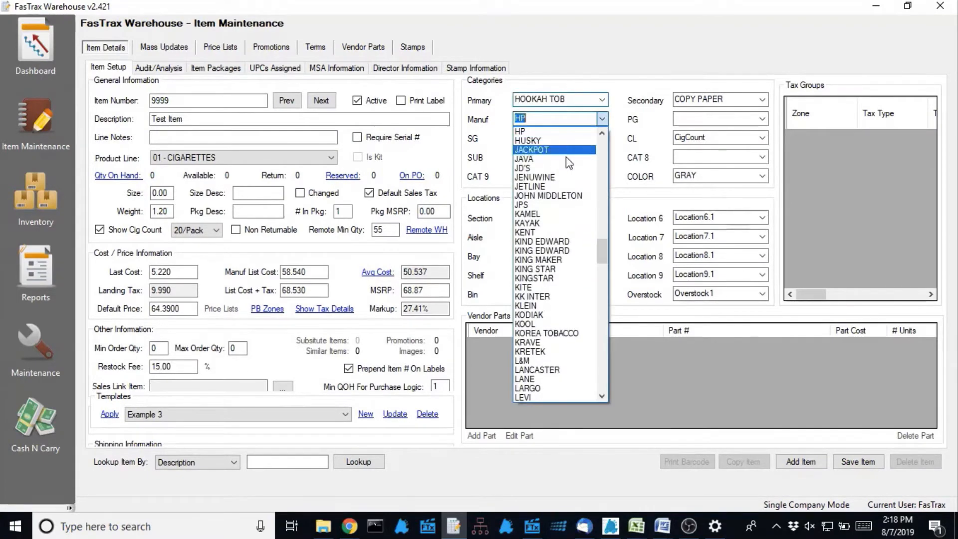
pyautogui.click(539, 235)
pyautogui.click(559, 137)
pyautogui.click(530, 279)
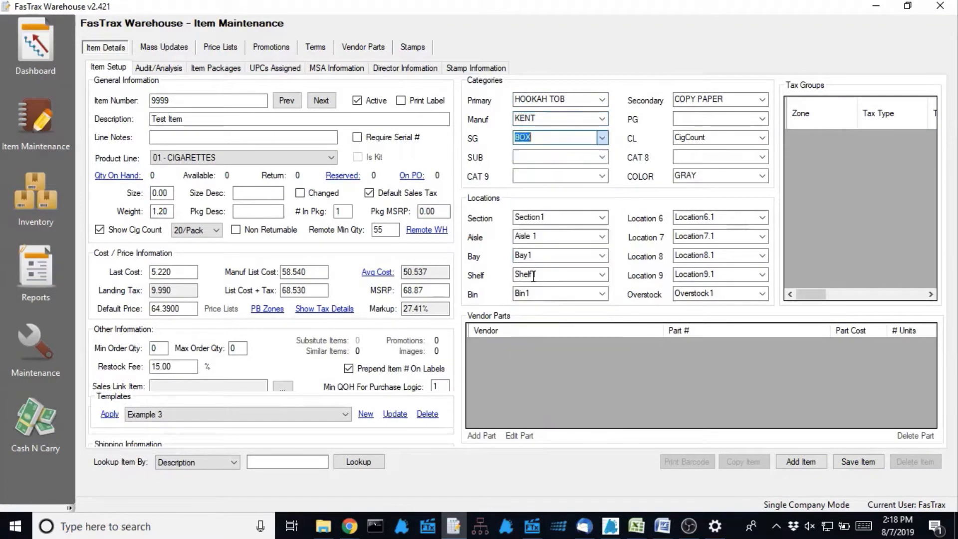
pyautogui.click(396, 417)
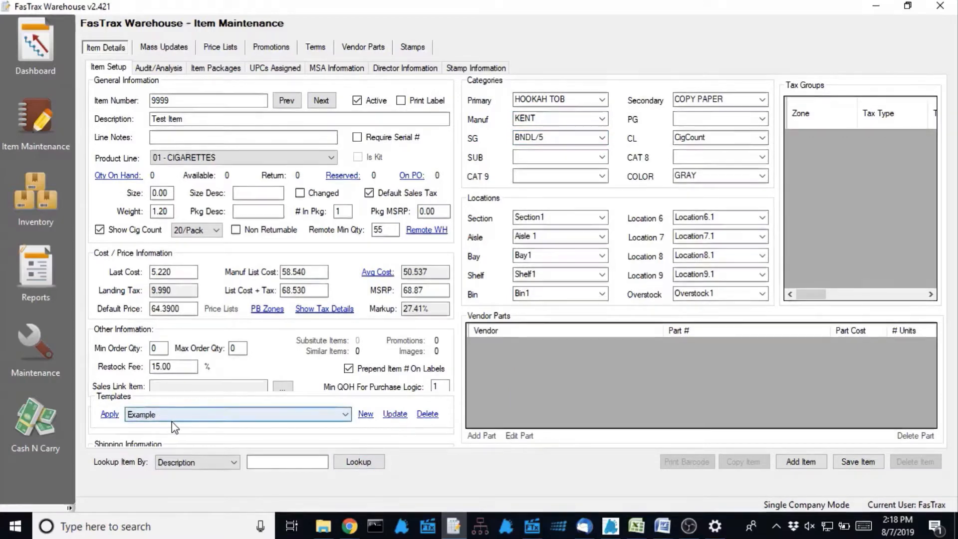
pyautogui.click(345, 414)
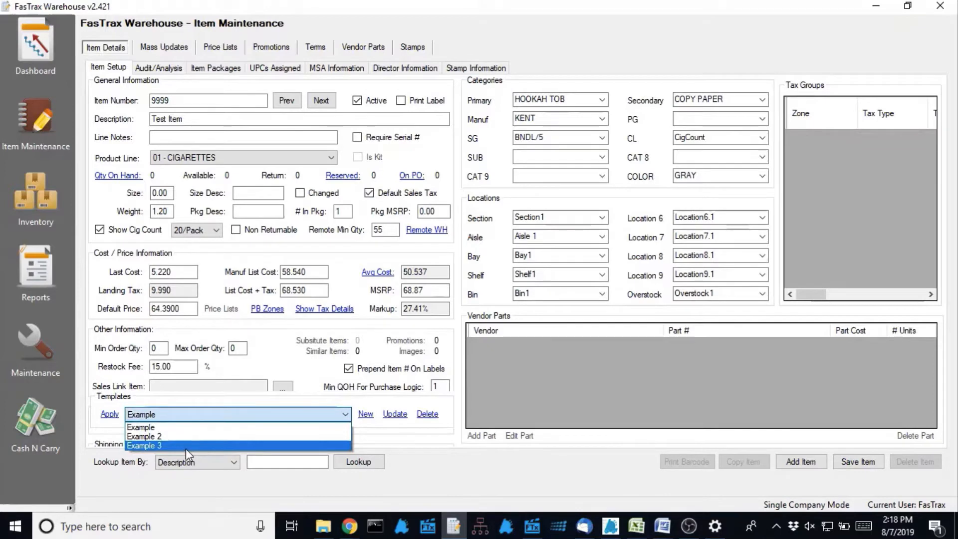
pyautogui.click(479, 447)
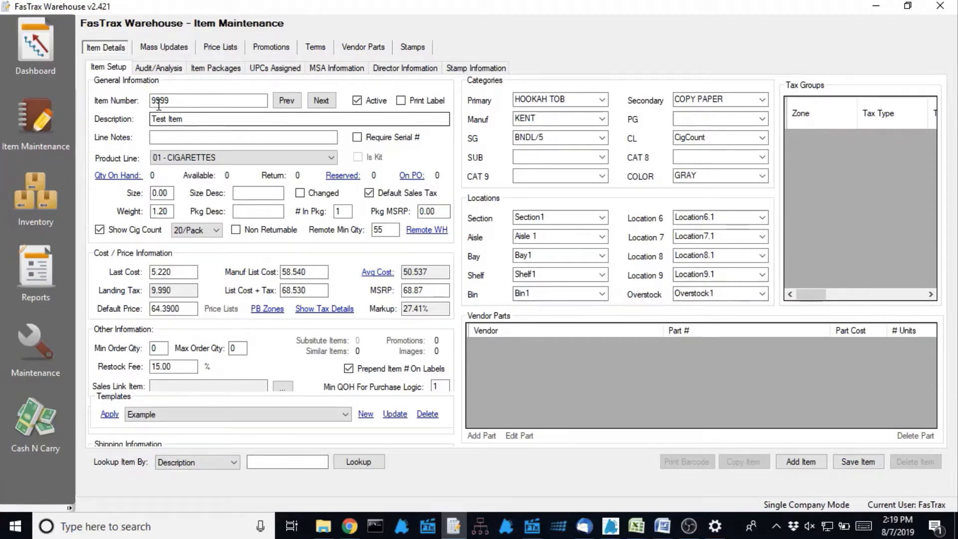
# Open the L&M promotion's details and examine its existing discount tiers.
pyautogui.click(255, 47)
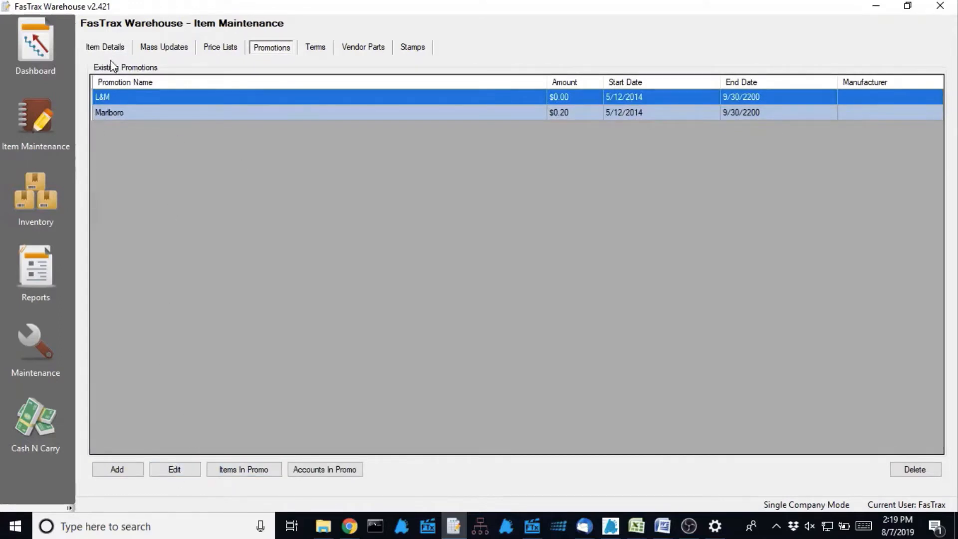
pyautogui.click(174, 469)
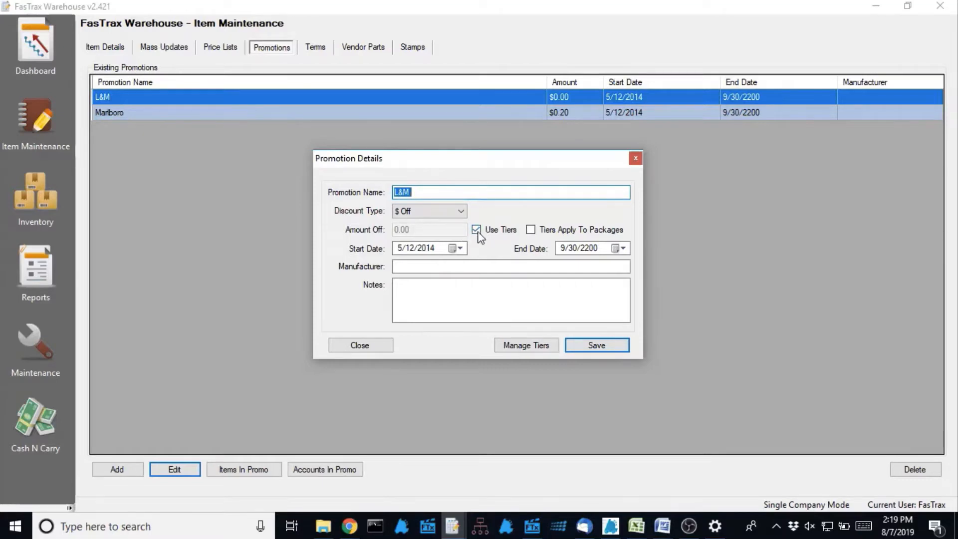
pyautogui.click(523, 347)
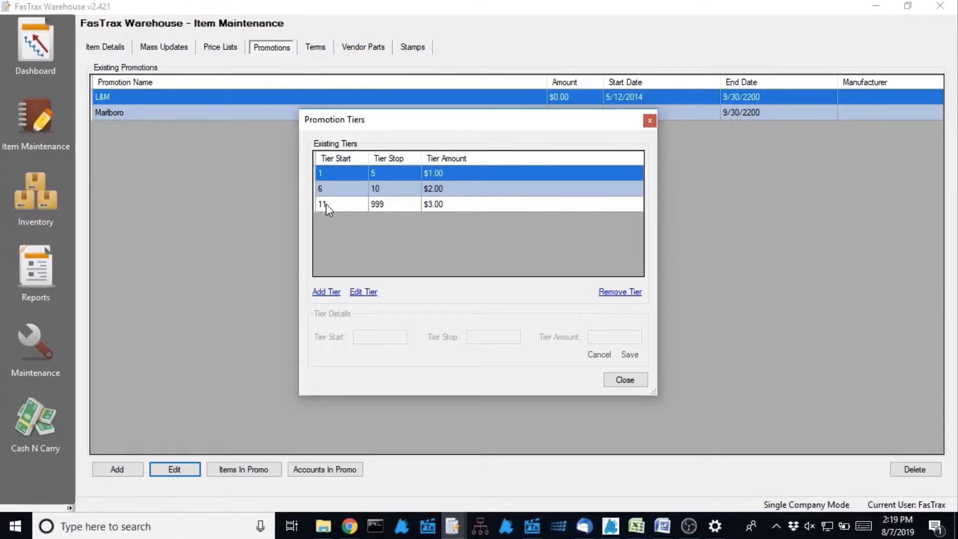
pyautogui.click(398, 204)
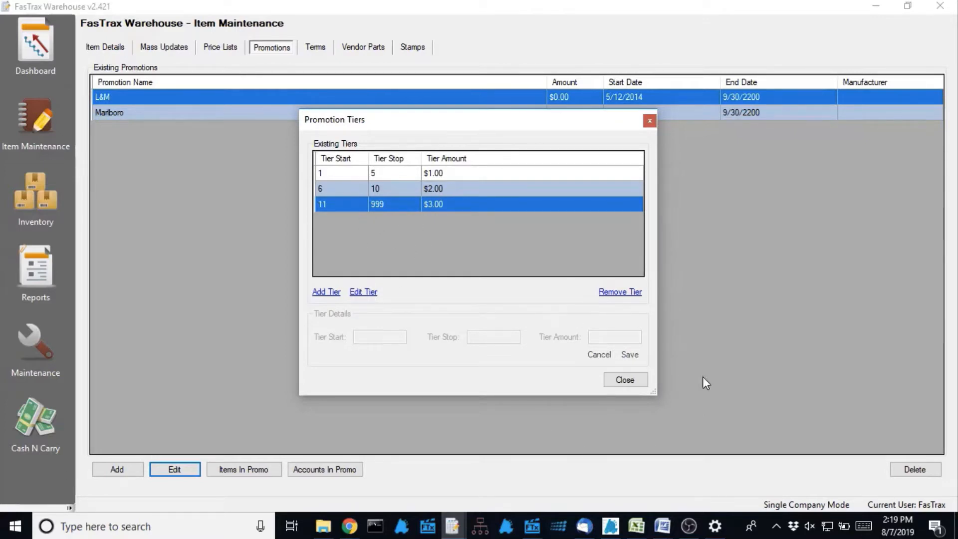
pyautogui.click(626, 381)
# Add a tier to the L&M promotion with start 20, stop 999 and amount 4.00, keeping Use Tiers enabled.
pyautogui.click(501, 233)
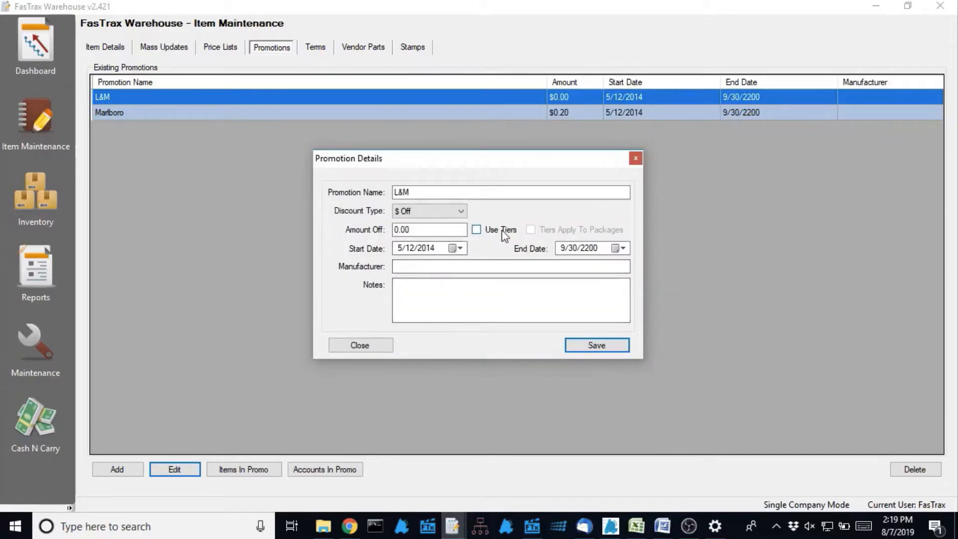
pyautogui.click(483, 229)
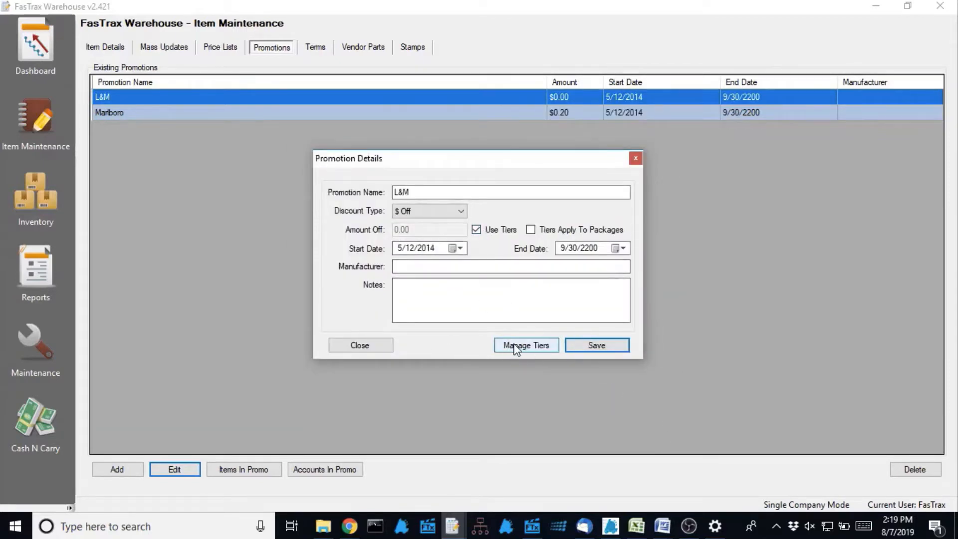
pyautogui.click(515, 346)
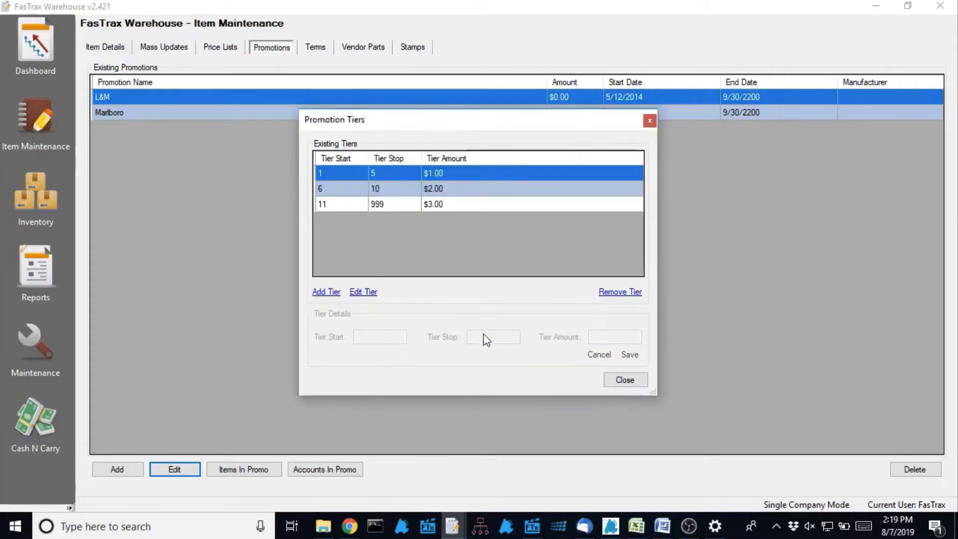
pyautogui.click(328, 296)
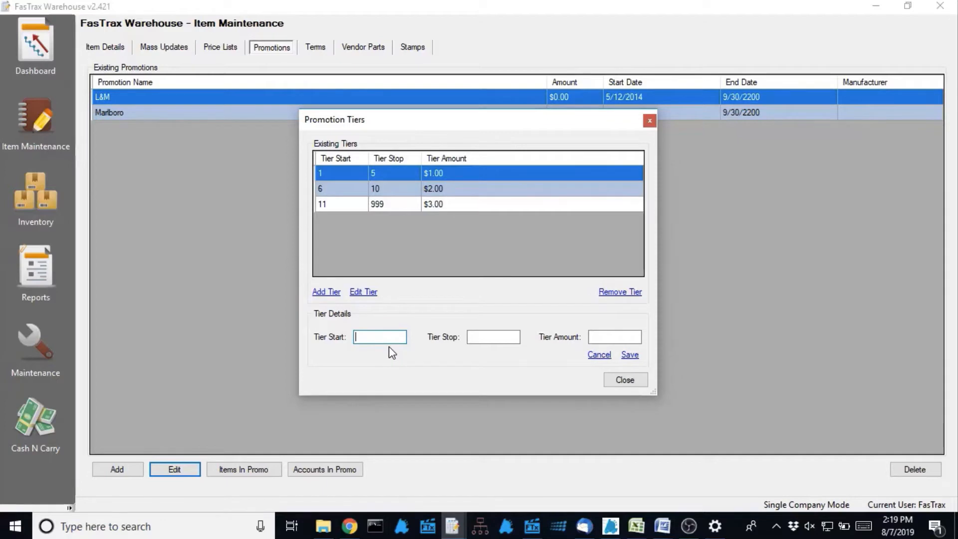
pyautogui.write('20')
pyautogui.click(477, 337)
pyautogui.write('999')
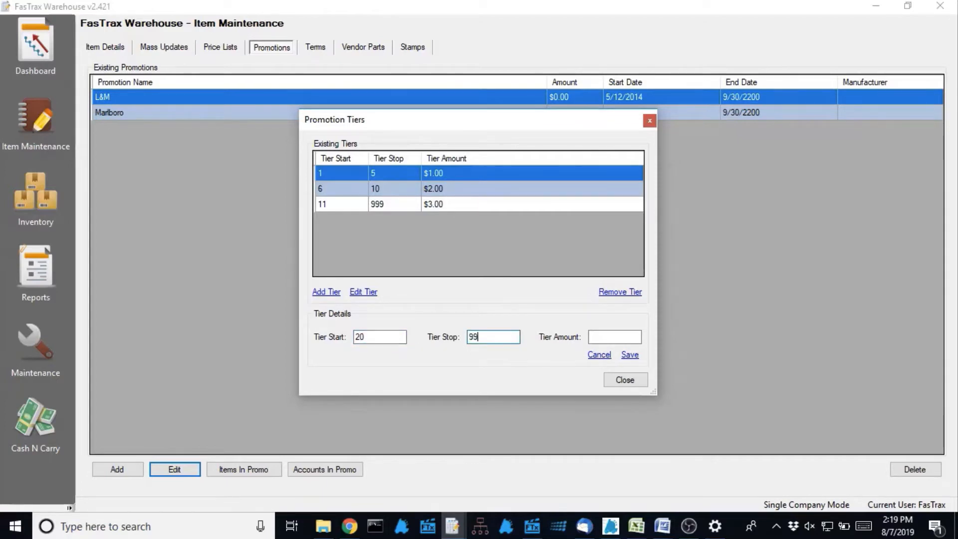
pyautogui.click(610, 341)
pyautogui.write('4.00')
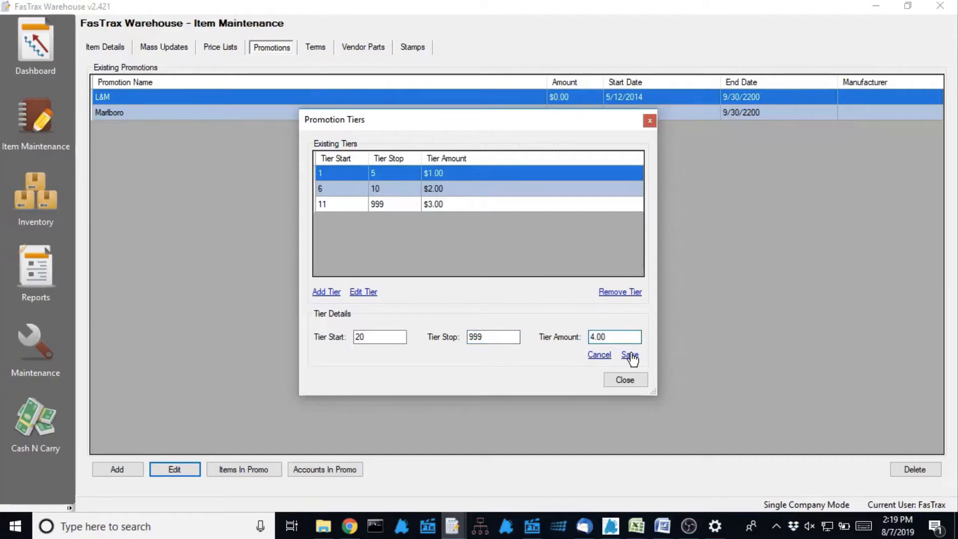
pyautogui.click(628, 356)
# Set the stop value of the tier starting at 11 to 19 and save that tier.
pyautogui.click(387, 202)
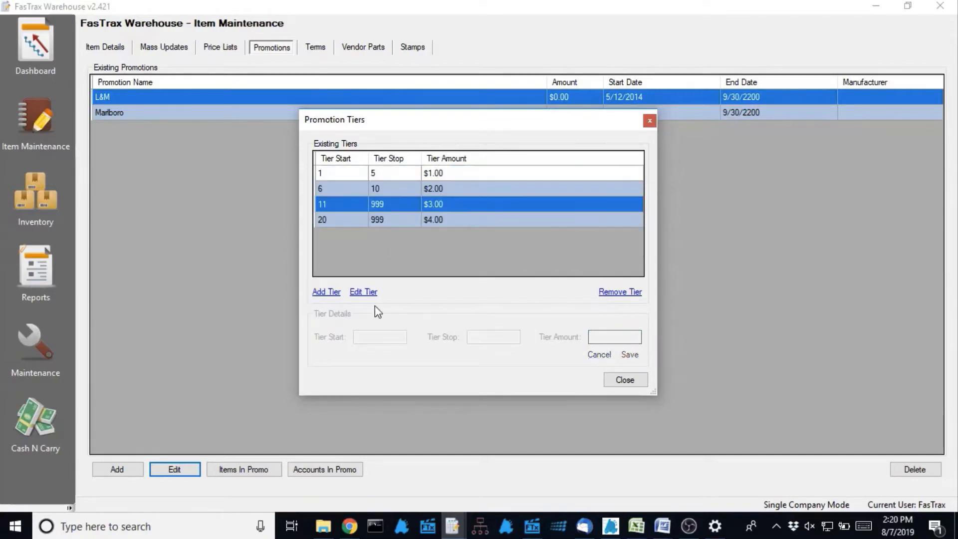
pyautogui.click(363, 292)
pyautogui.press('Tab')
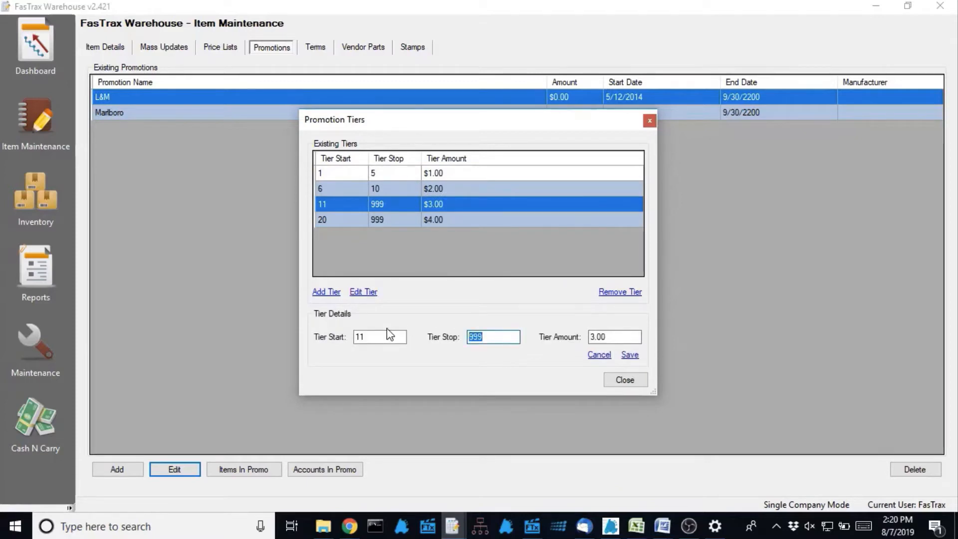
pyautogui.write('19')
pyautogui.click(629, 357)
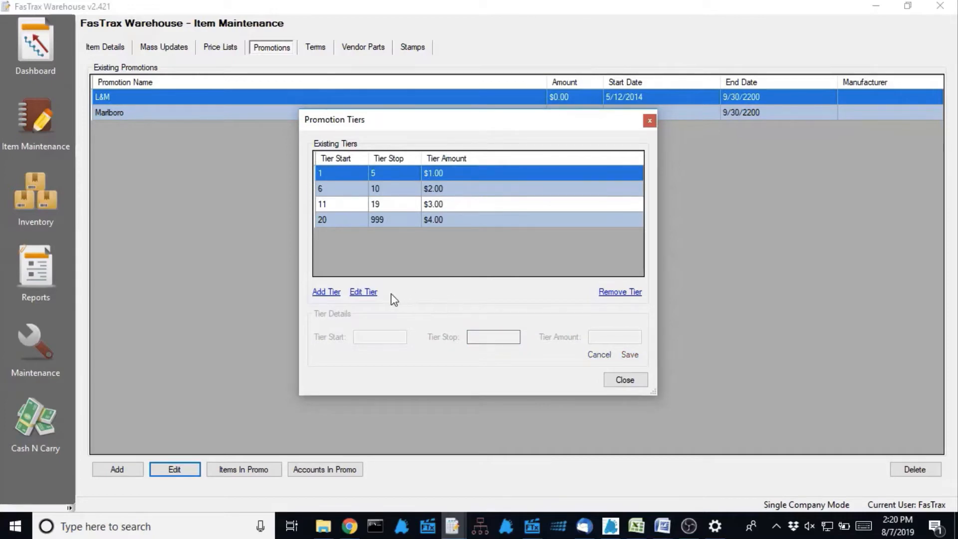
# Remove the tier starting at 20 from the L&M promotion.
pyautogui.click(331, 191)
pyautogui.click(354, 295)
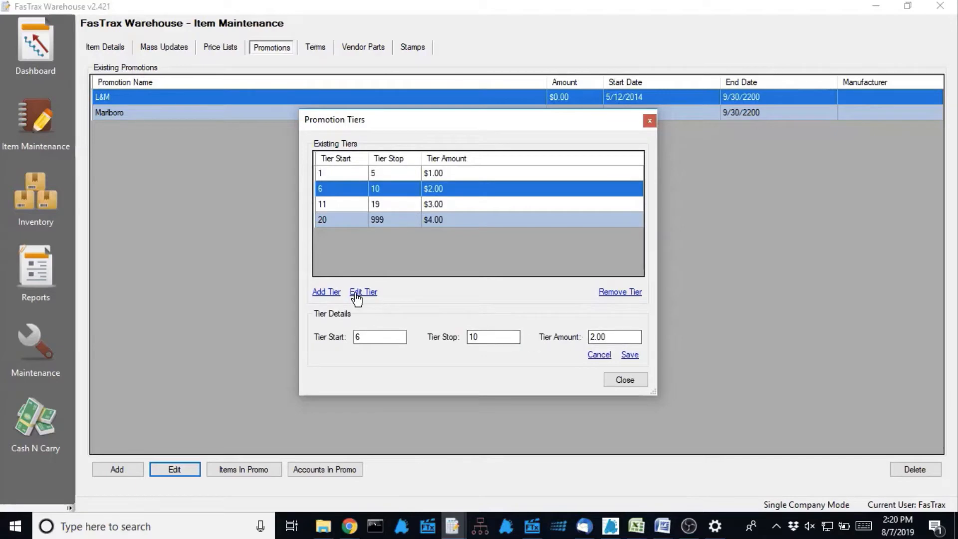
pyautogui.click(392, 220)
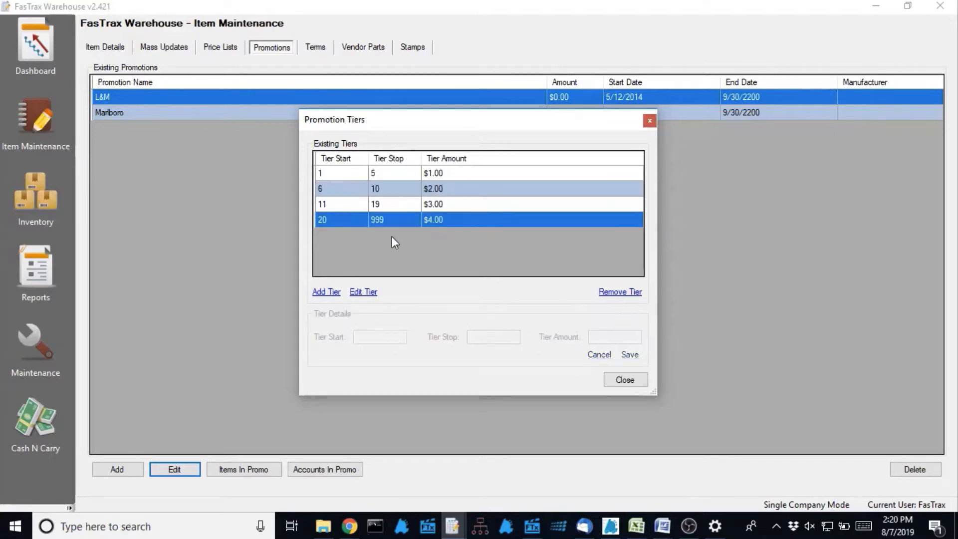
pyautogui.click(606, 294)
pyautogui.click(494, 312)
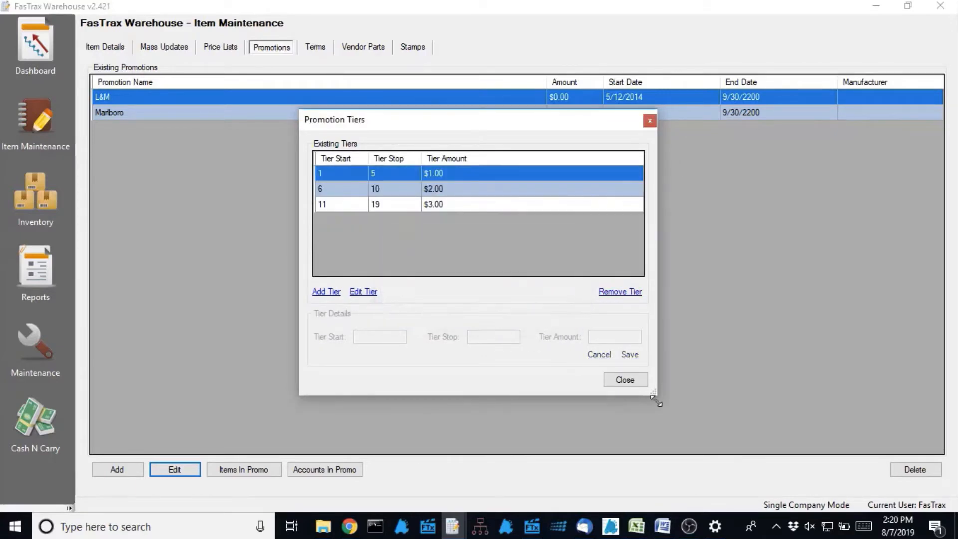
# Close the tier list and save the L&M promotion.
pyautogui.click(624, 379)
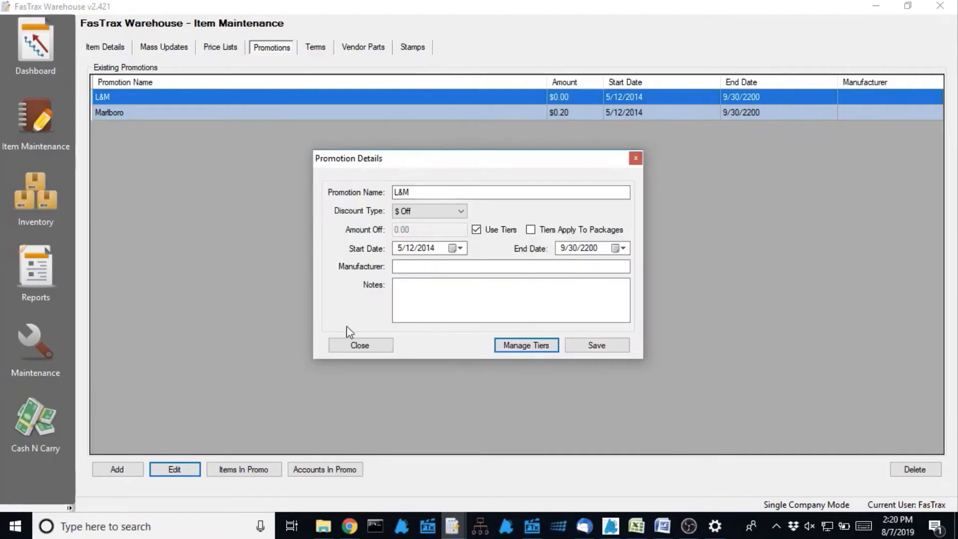
pyautogui.click(605, 346)
# Create a new inventory order for A Clause Distributing from the Main Warehouse, keeping the default salesman and order date.
pyautogui.click(49, 188)
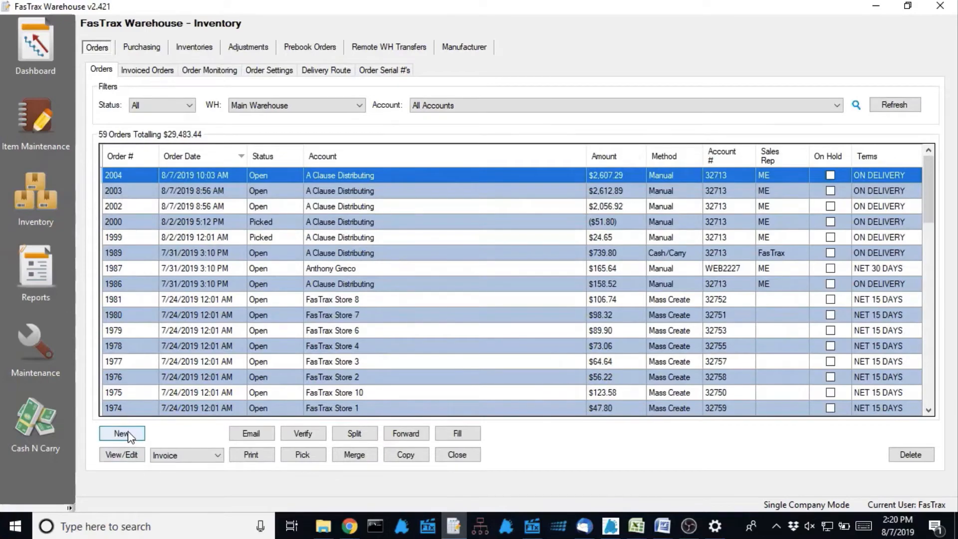
pyautogui.click(128, 436)
pyautogui.scroll(-1, 432, 224)
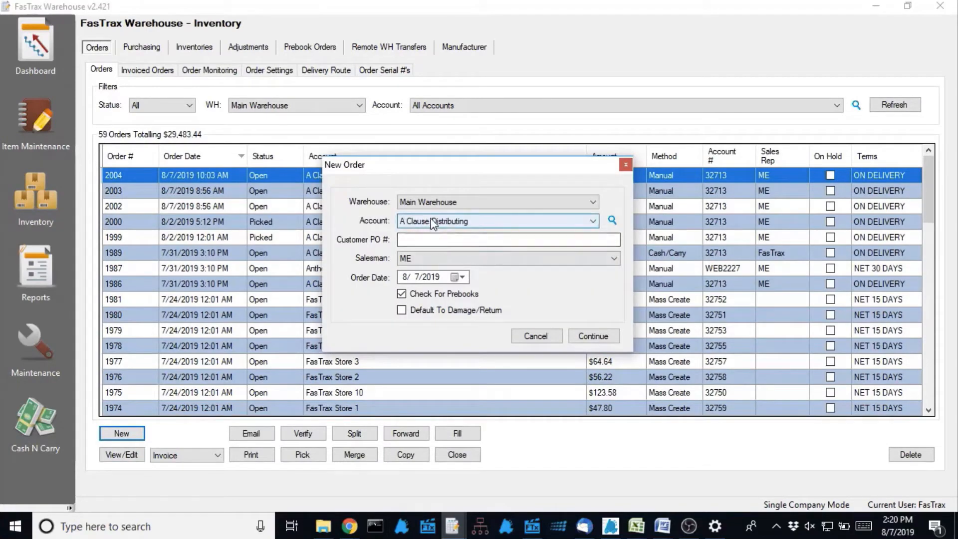
pyautogui.click(593, 336)
# Add item 000 to the new order with an order quantity of 2.
pyautogui.click(178, 467)
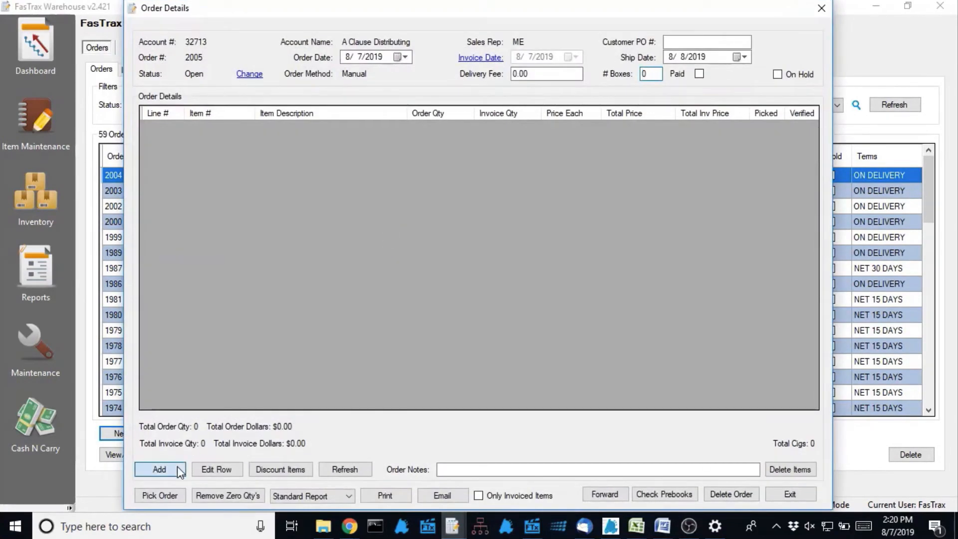
pyautogui.write('000')
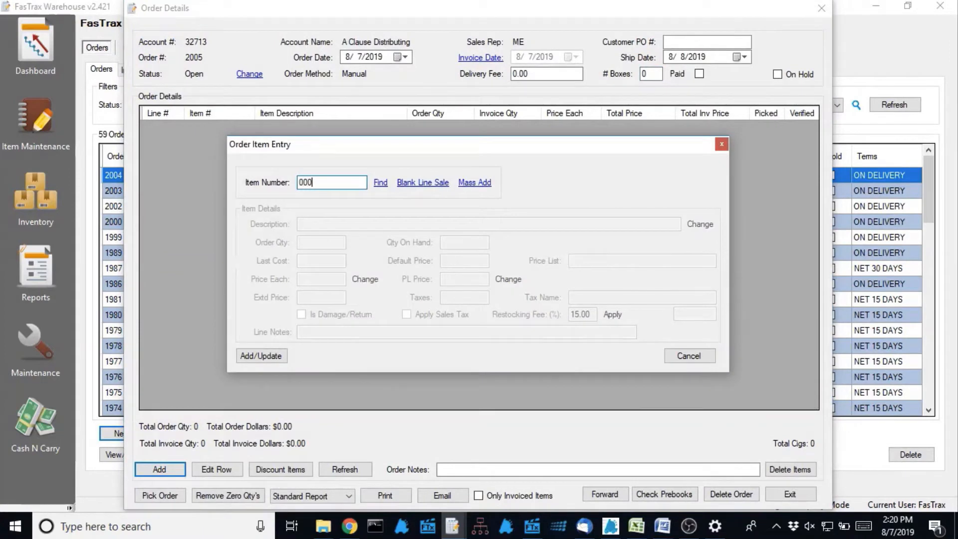
pyautogui.press('Return')
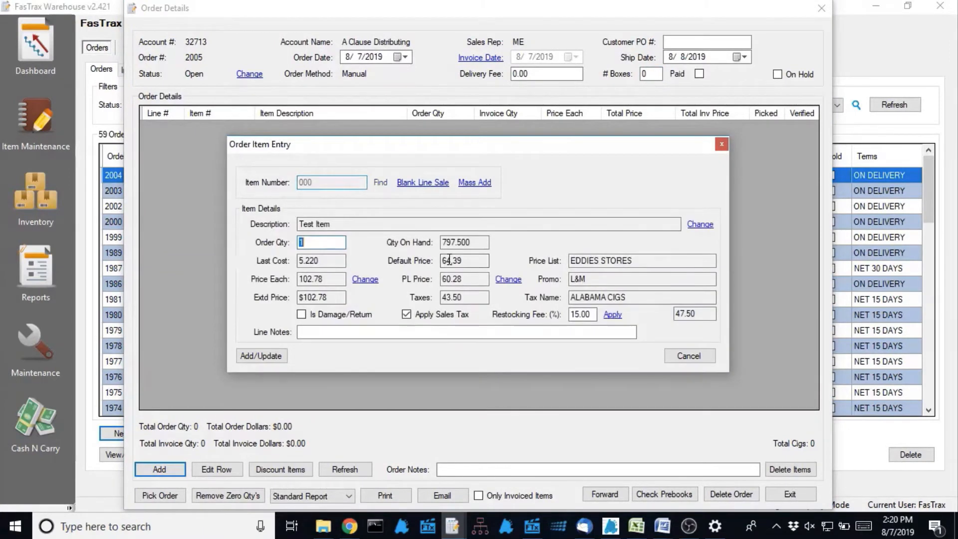
pyautogui.write('2')
pyautogui.press('Return')
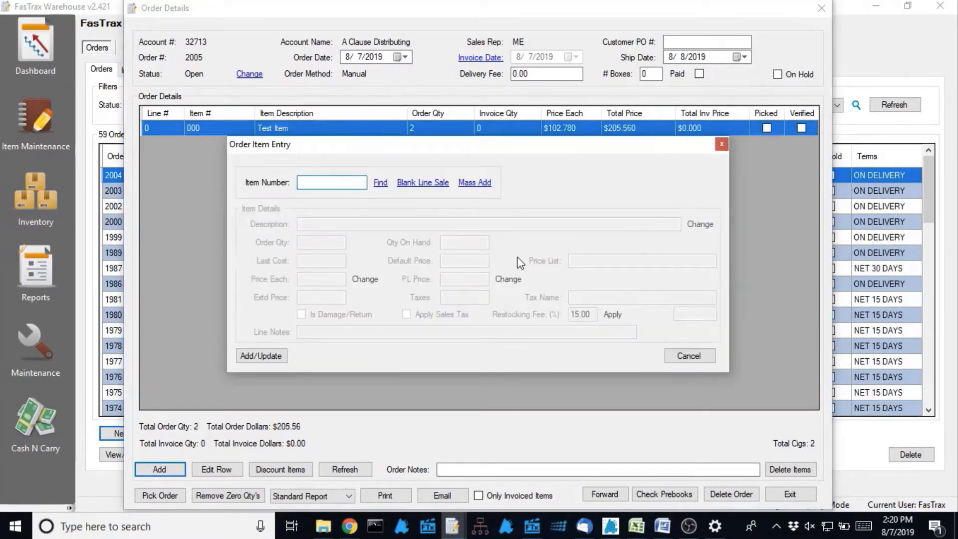
# Add item 000 again with an order quantity of 7, as a new entry rather than an update.
pyautogui.write('000')
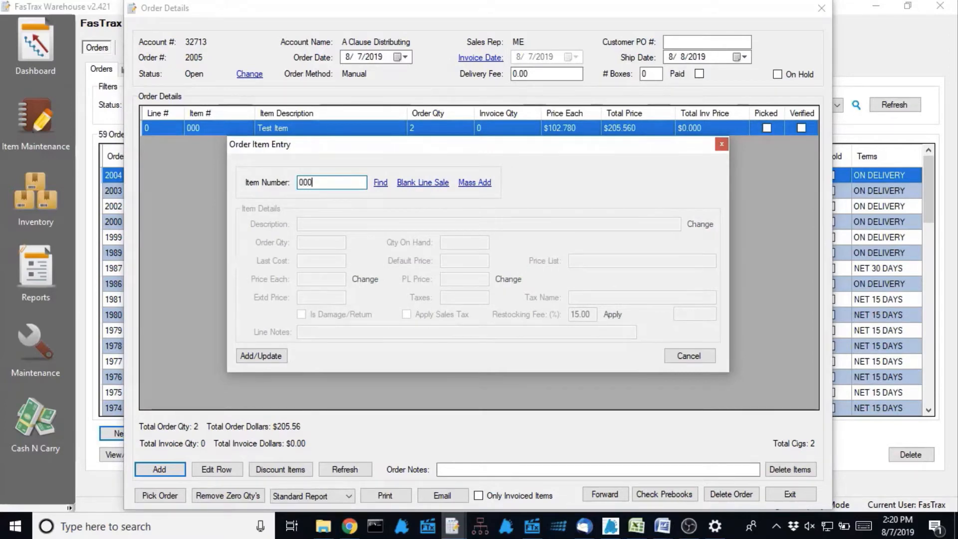
pyautogui.press('Return')
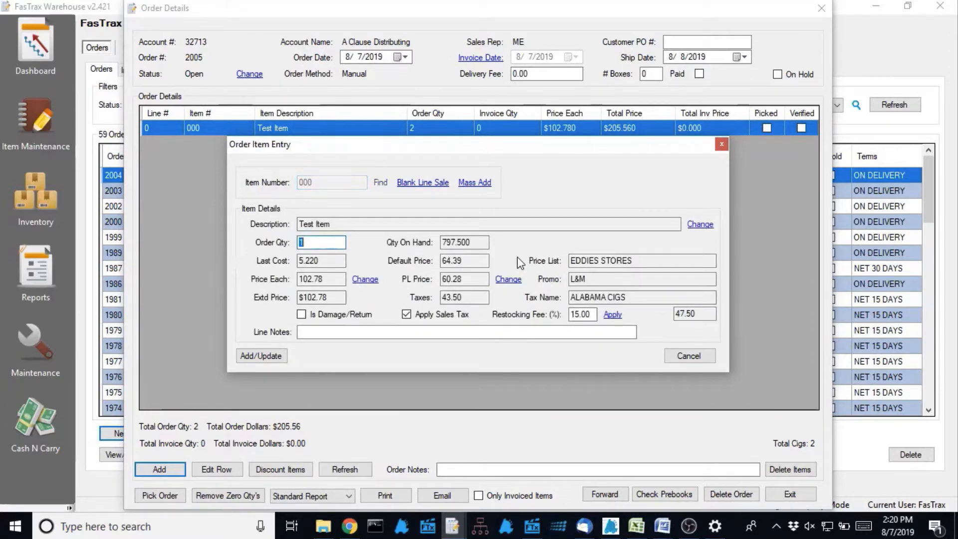
pyautogui.write('7')
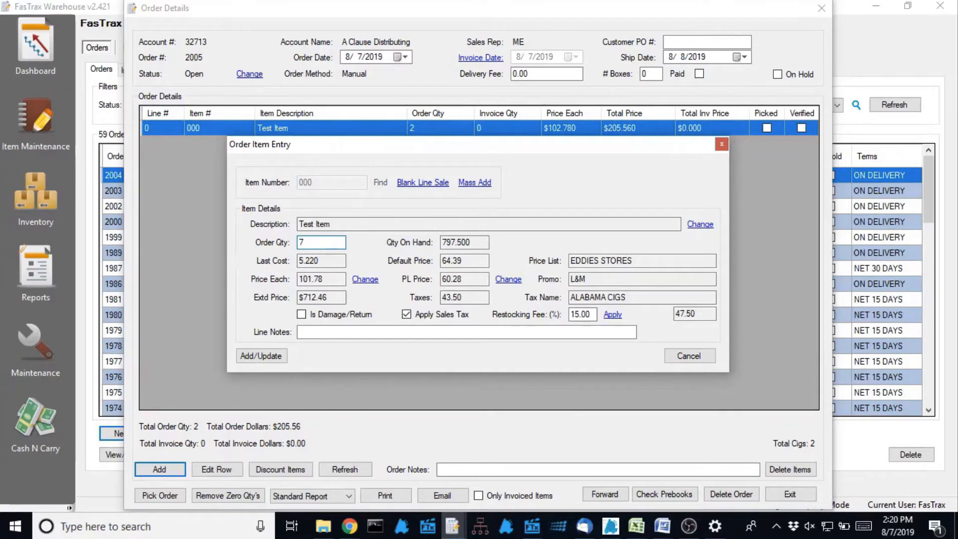
pyautogui.press('Return')
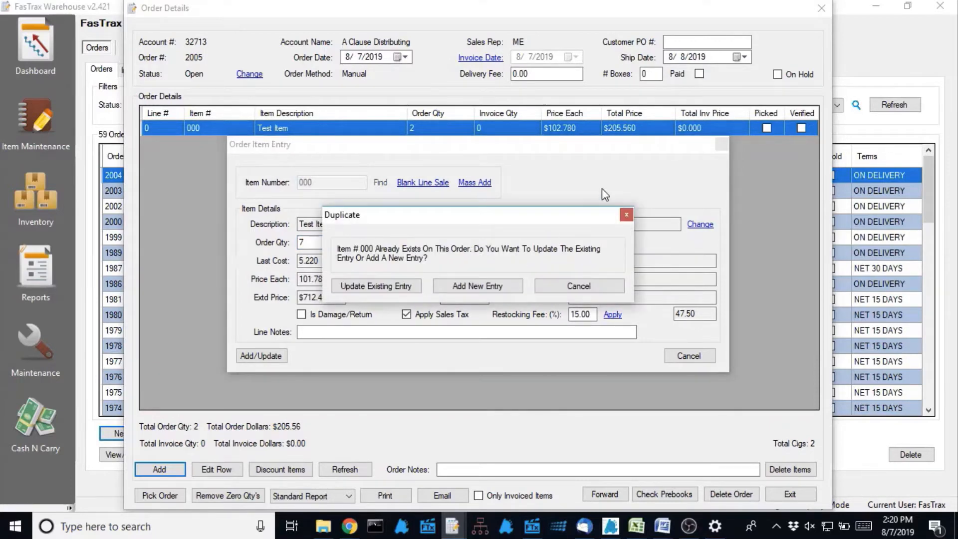
pyautogui.click(483, 287)
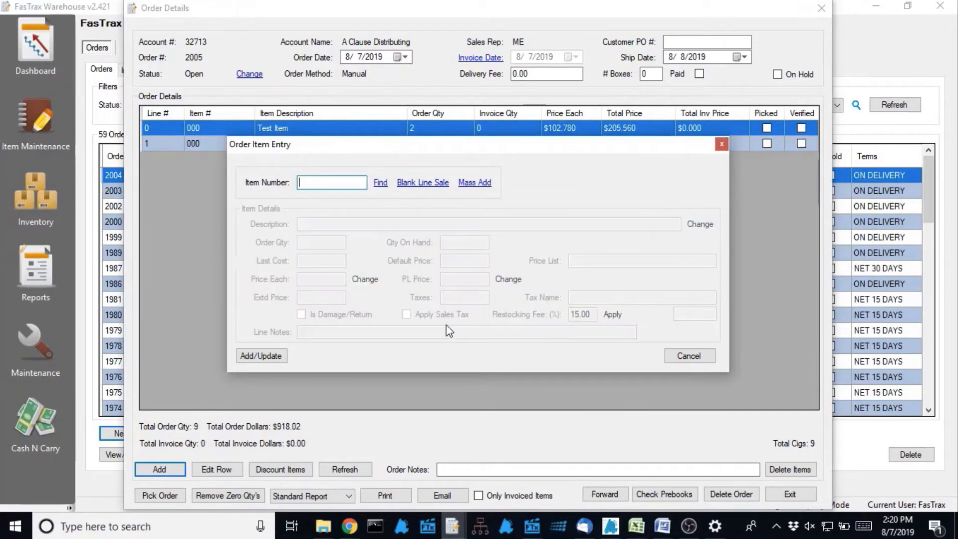
# Add item 000 as another new entry with an order quantity of 13, and end the item entry.
pyautogui.write('000')
pyautogui.press('Return')
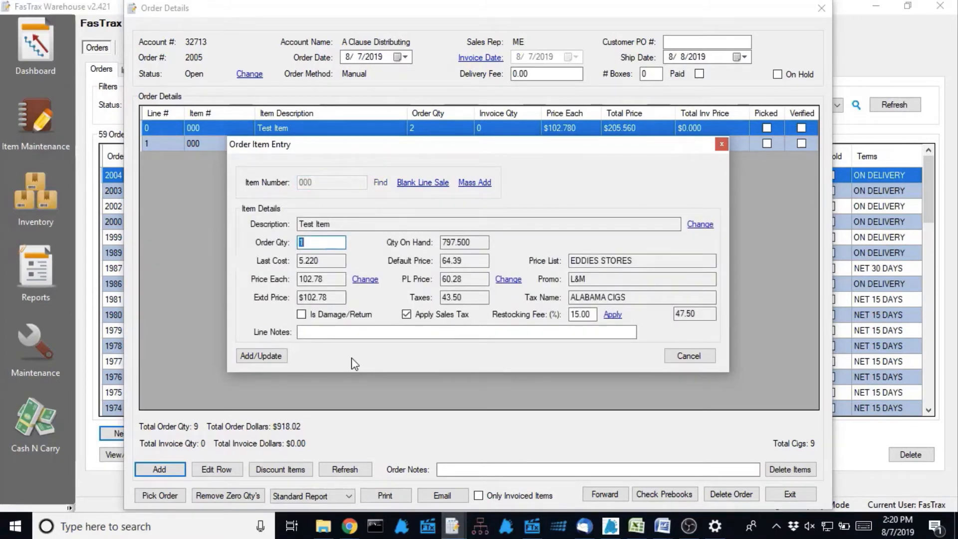
pyautogui.write('13')
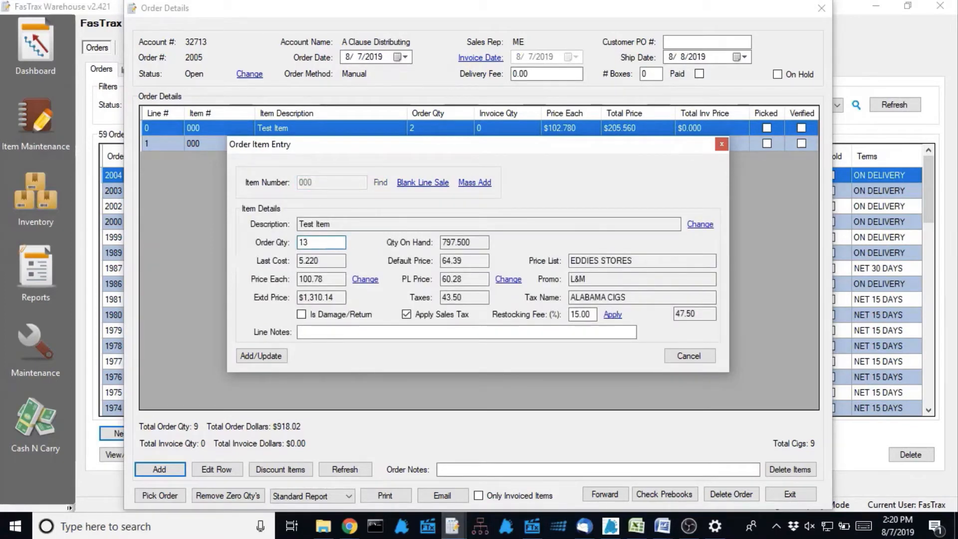
pyautogui.click(263, 357)
pyautogui.click(477, 284)
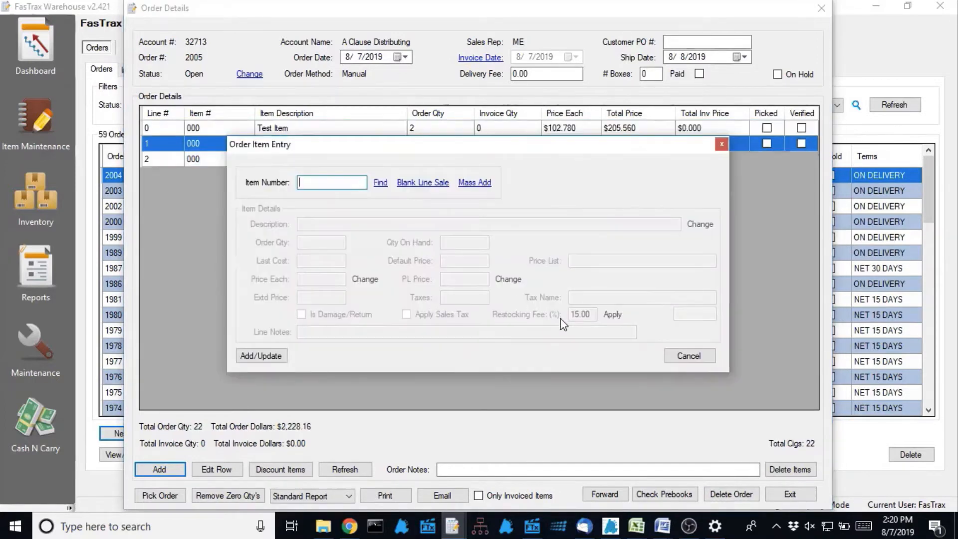
pyautogui.click(703, 356)
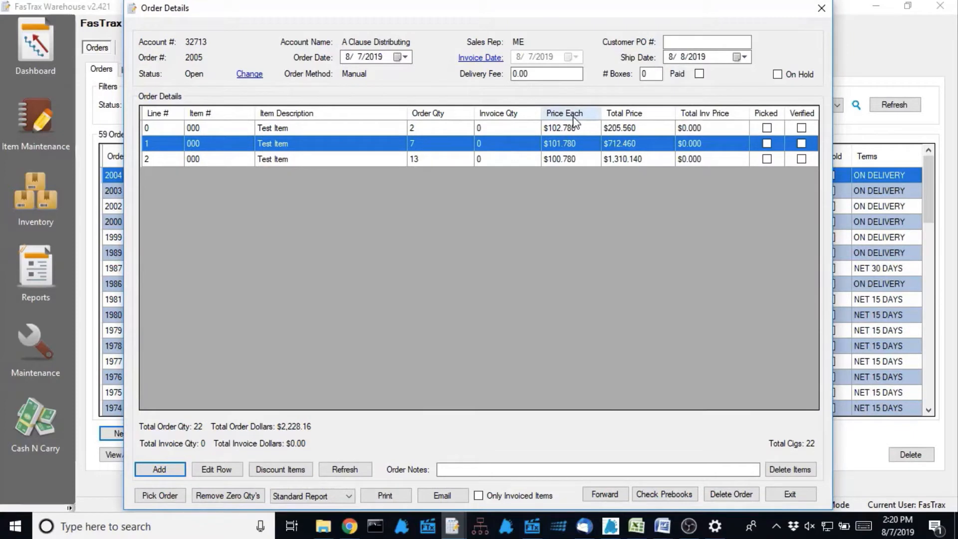
# Compare the price each of the three Test Item lines and close the order details.
pyautogui.click(555, 128)
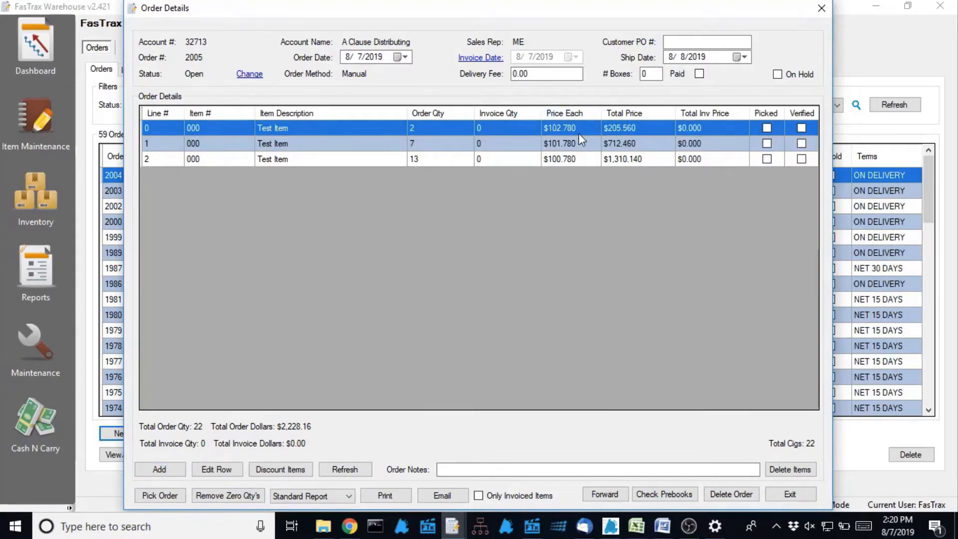
pyautogui.click(564, 143)
pyautogui.click(579, 158)
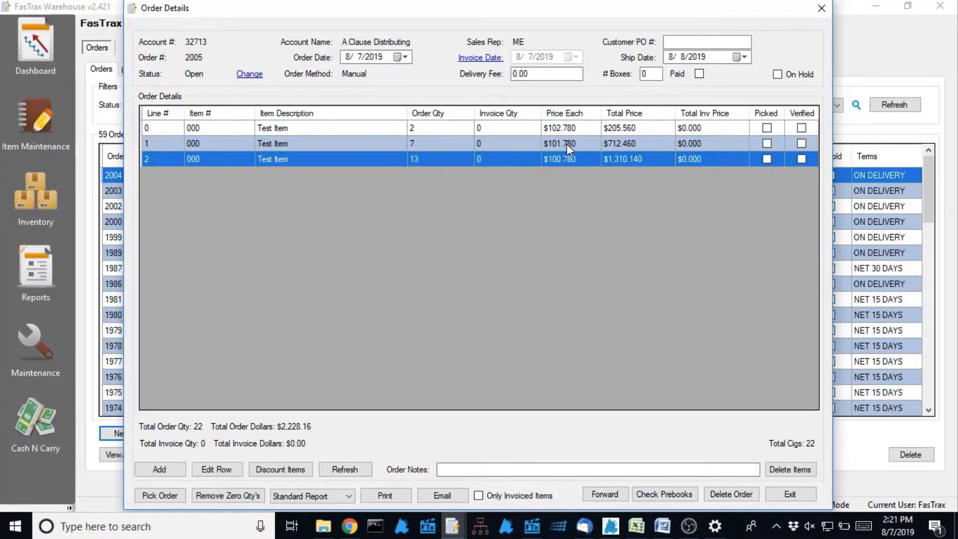
pyautogui.click(821, 8)
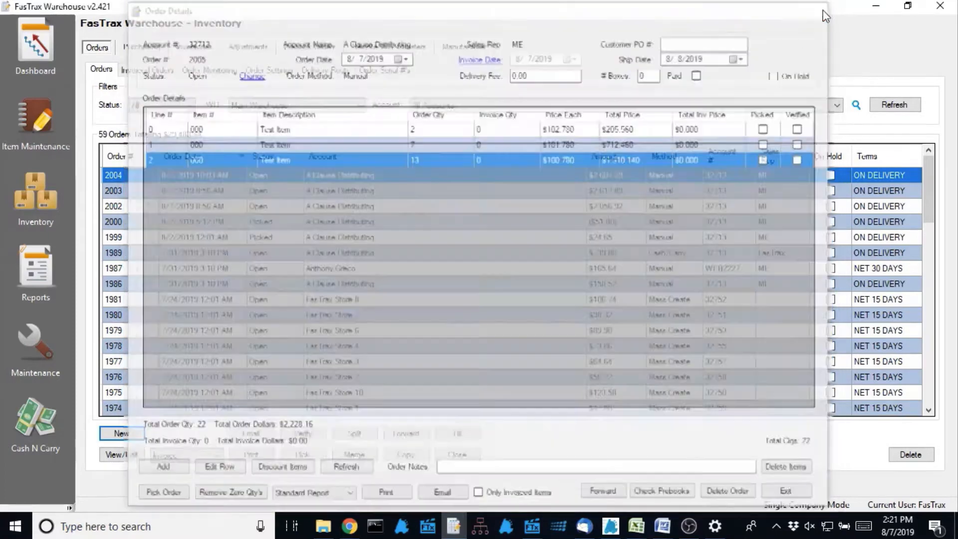
pyautogui.click(39, 124)
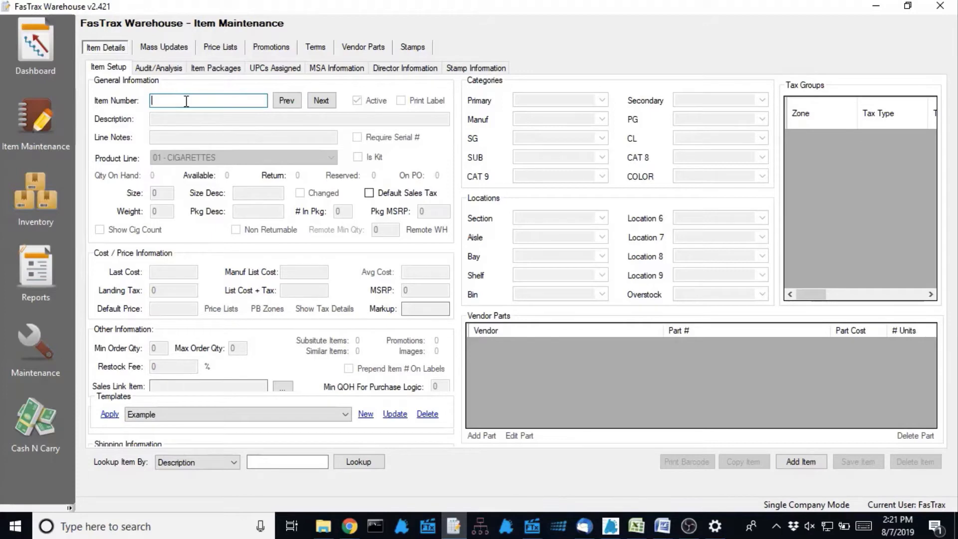
pyautogui.write('3423')
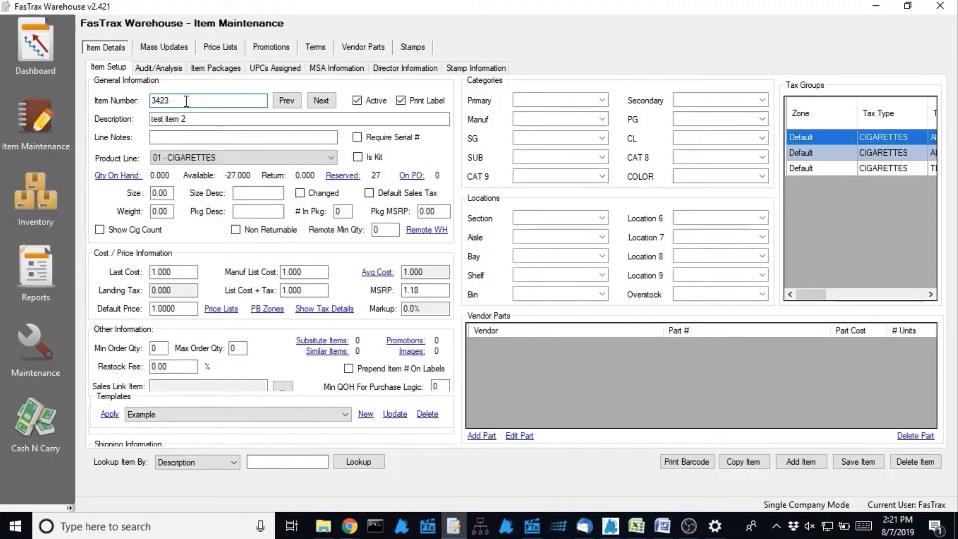
pyautogui.click(260, 70)
pyautogui.click(198, 126)
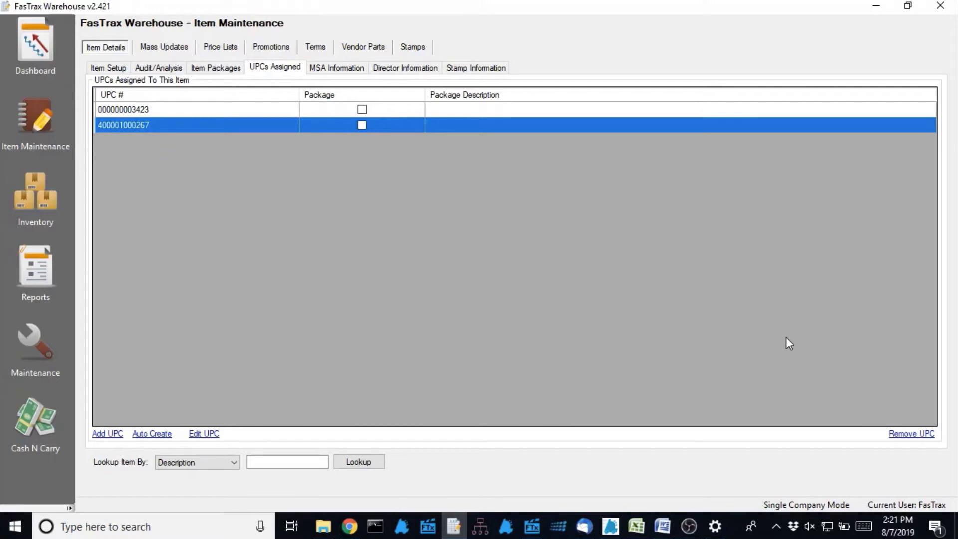
pyautogui.click(917, 435)
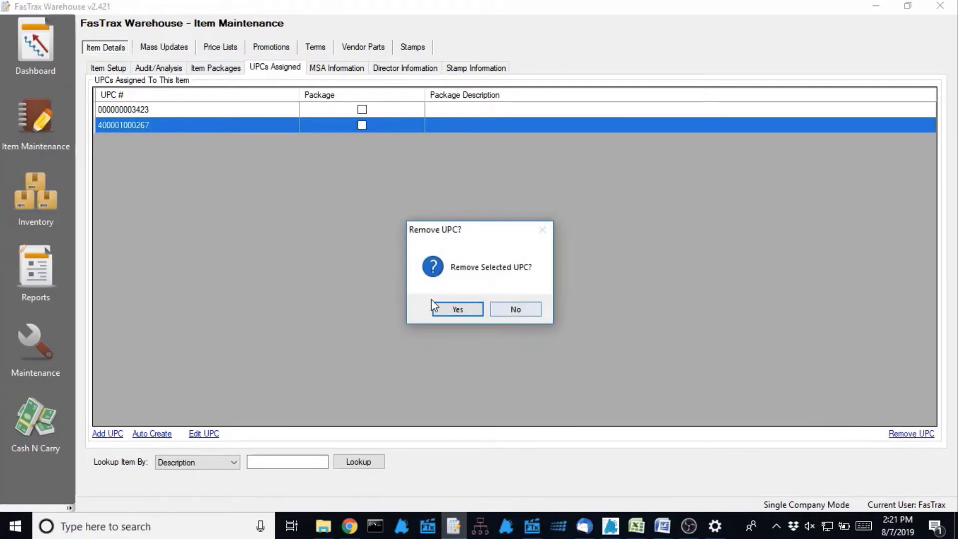
pyautogui.click(458, 309)
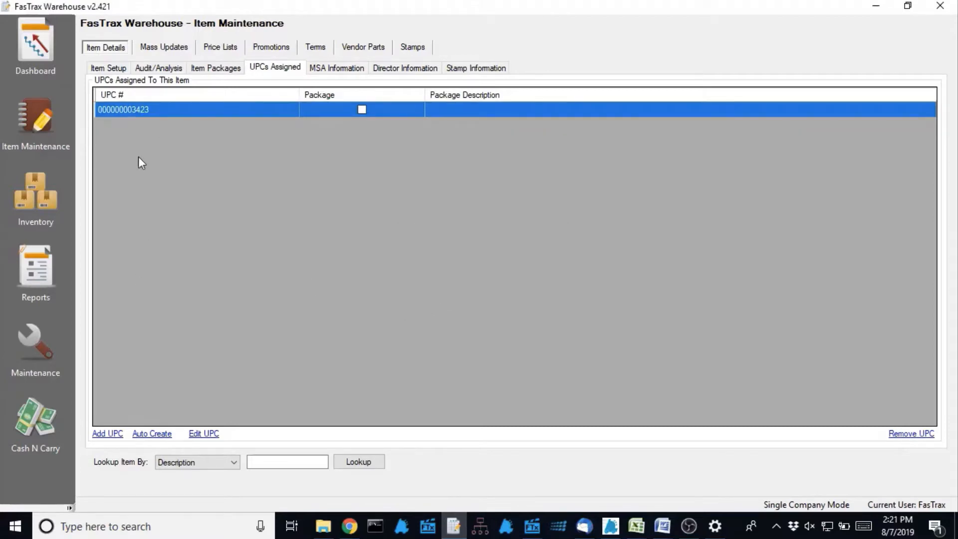
# Import the UPCs from Director using the FasTrax Director options in the Other maintenance settings.
pyautogui.click(115, 67)
pyautogui.click(35, 348)
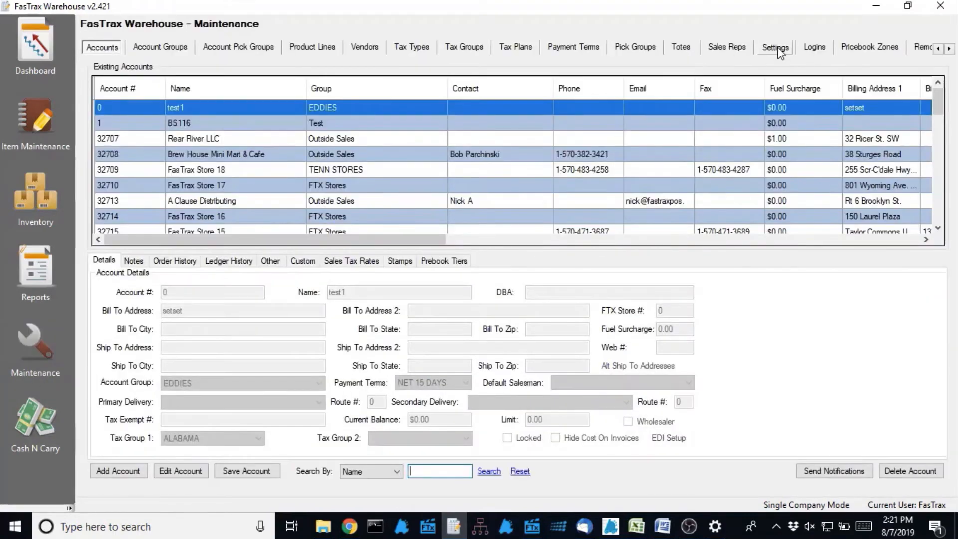
pyautogui.click(779, 50)
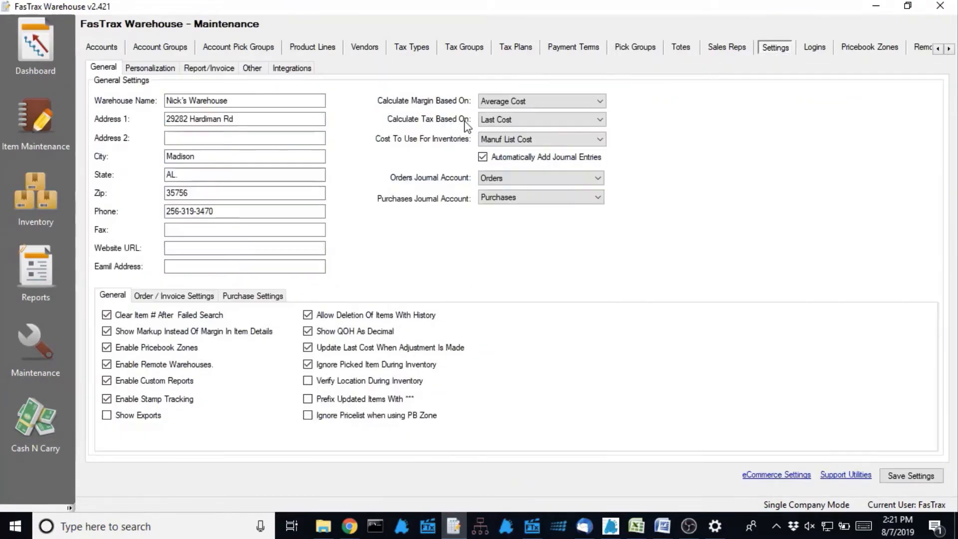
pyautogui.click(252, 69)
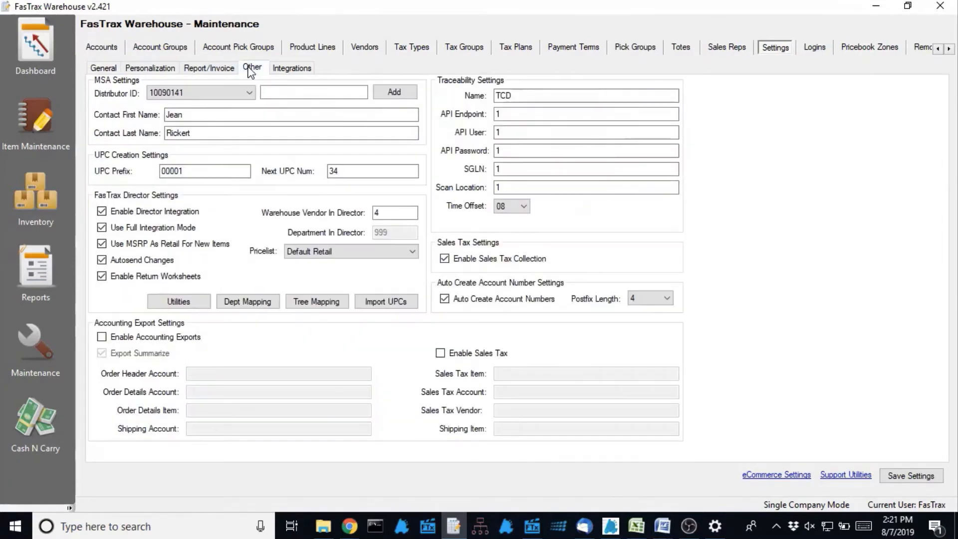
pyautogui.click(387, 302)
pyautogui.click(471, 311)
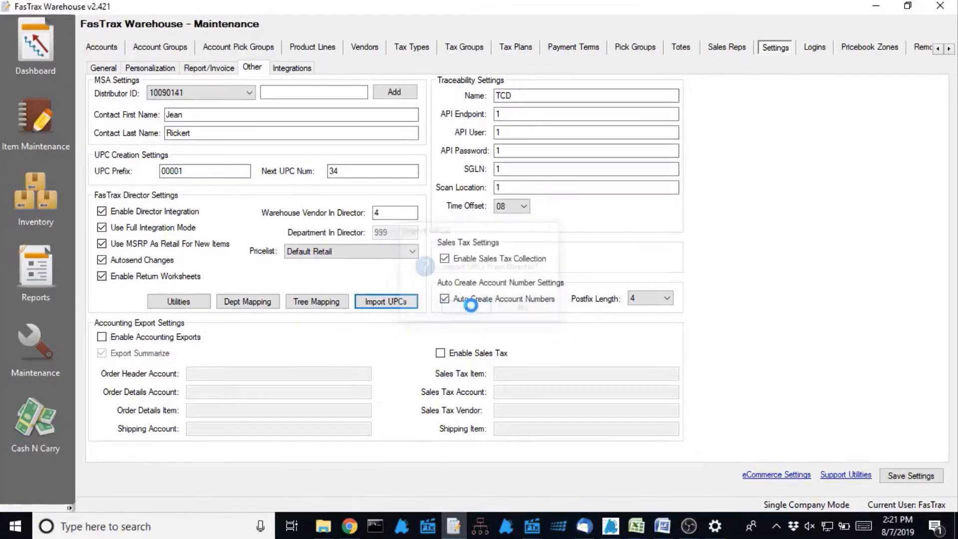
pyautogui.click(498, 302)
# Reload item 3423 in Item Maintenance and check its assigned UPCs.
pyautogui.click(22, 109)
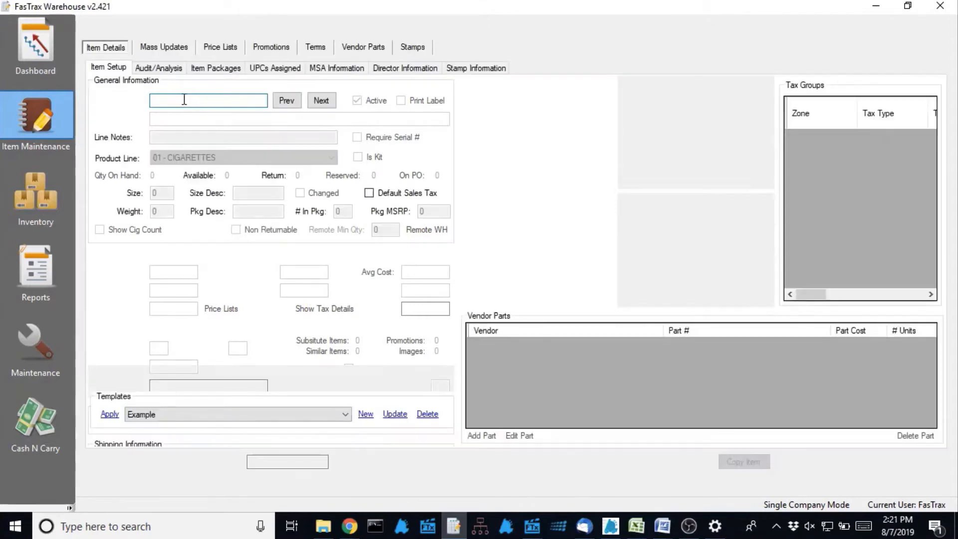
pyautogui.write('3423')
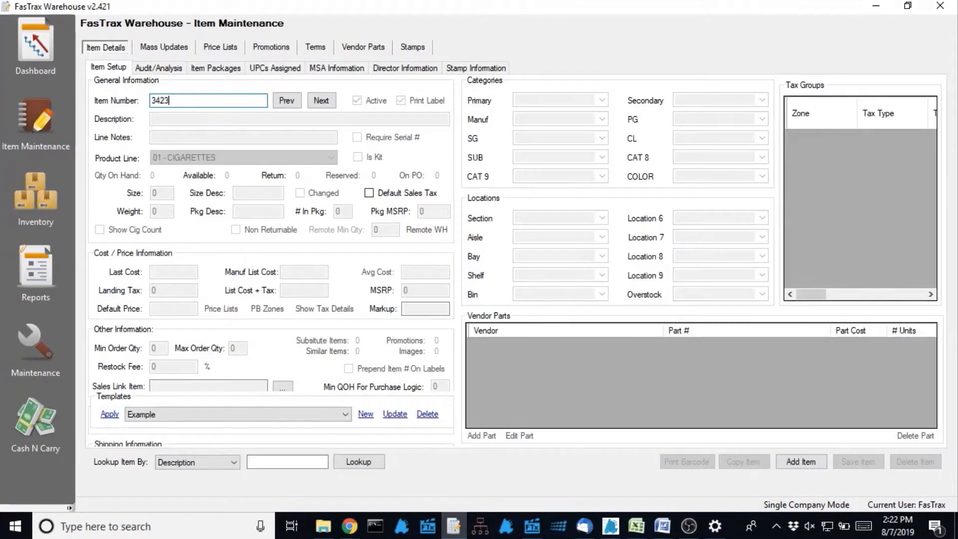
pyautogui.press('Return')
pyautogui.click(282, 71)
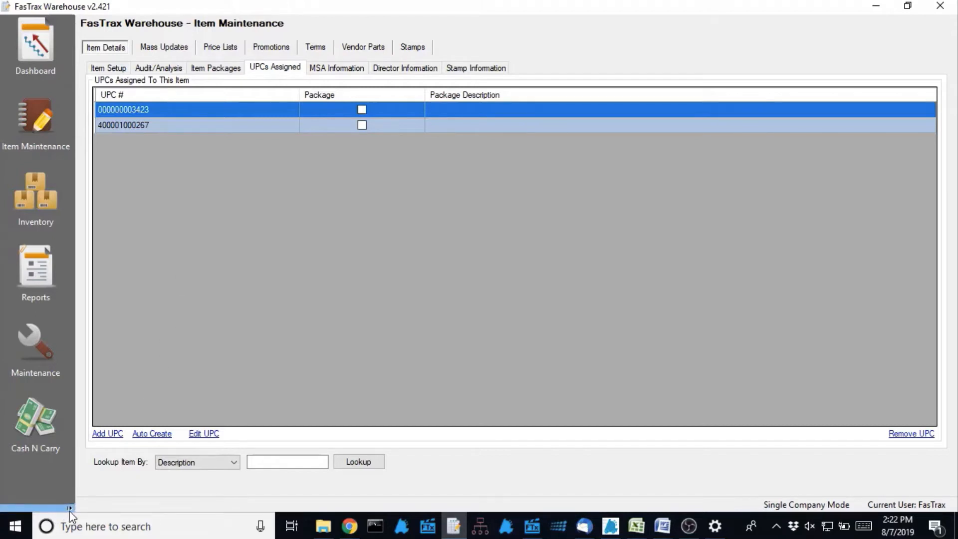
# Open the ledger details of the unpaid $10.36 customer invoice dated 8/2/2019 in the Accounting ledger.
pyautogui.click(112, 469)
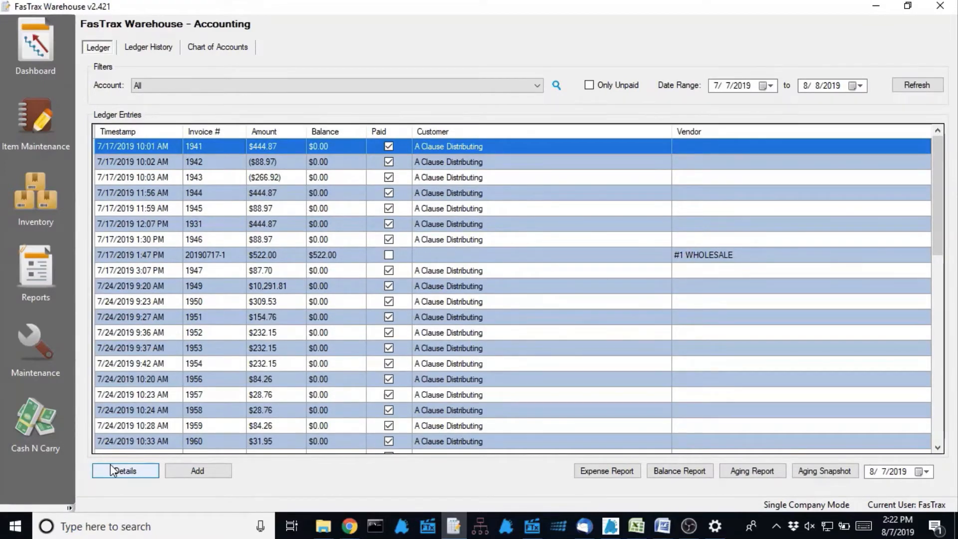
pyautogui.scroll(-5, 265, 332)
pyautogui.scroll(-6, 293, 365)
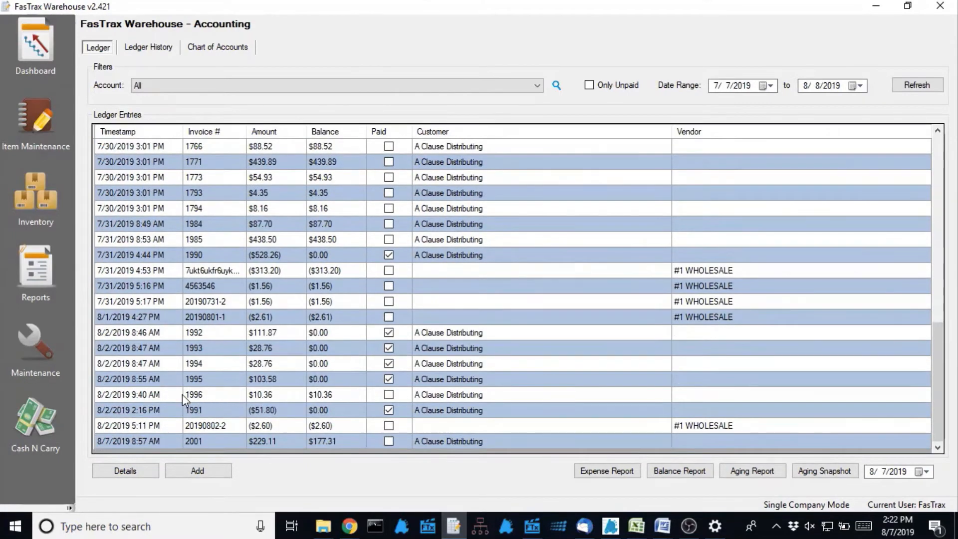
pyautogui.click(182, 394)
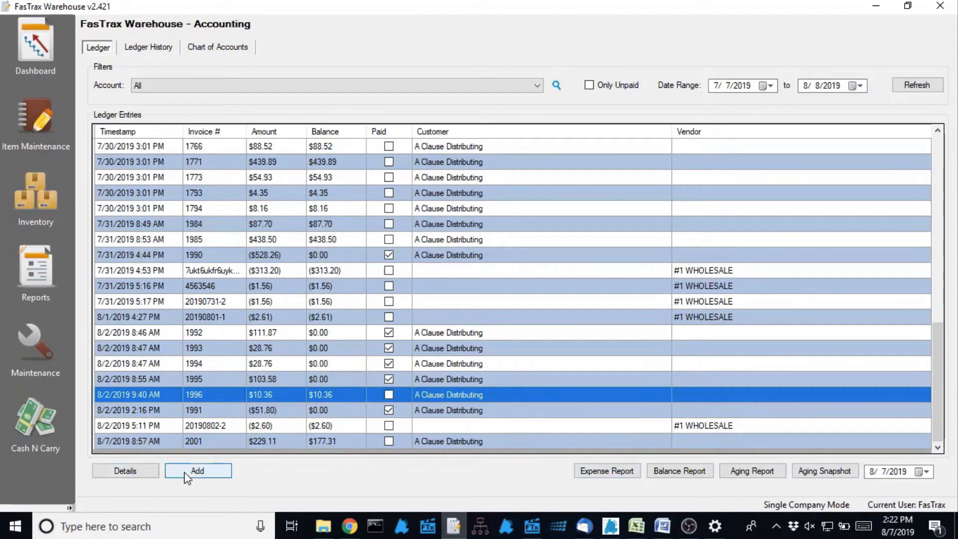
pyautogui.doubleClick(242, 394)
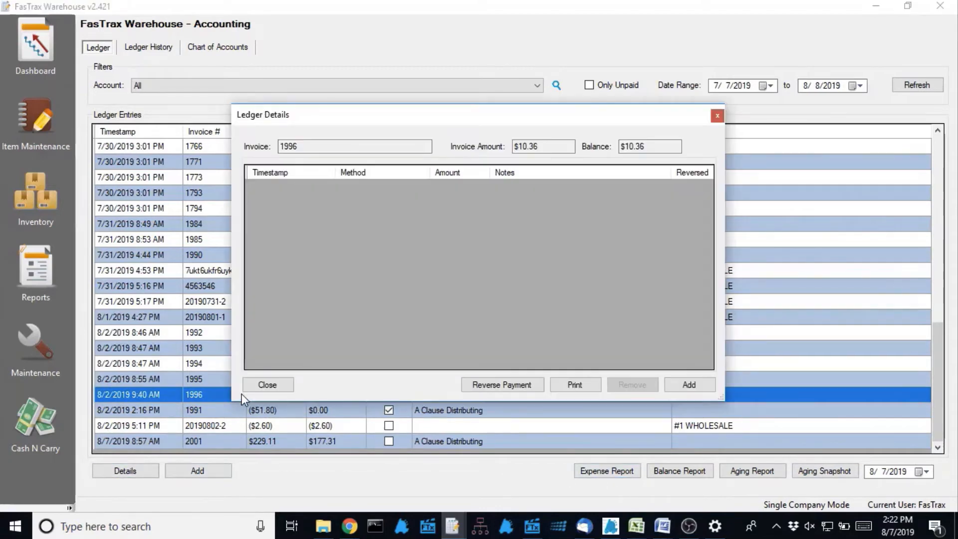
# Try to apply a credit memo to the $10.36 invoice through a new payment entry, and close its ledger details.
pyautogui.click(693, 390)
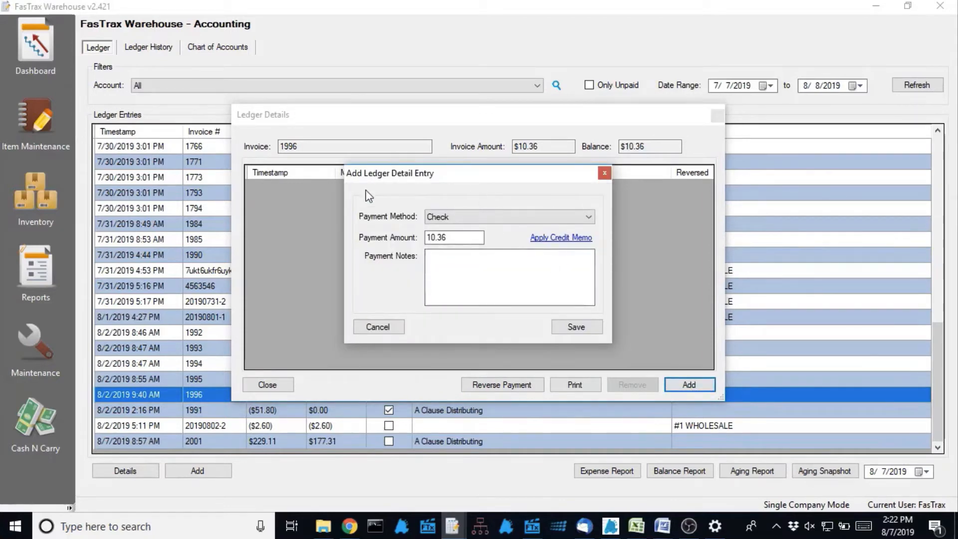
pyautogui.click(552, 240)
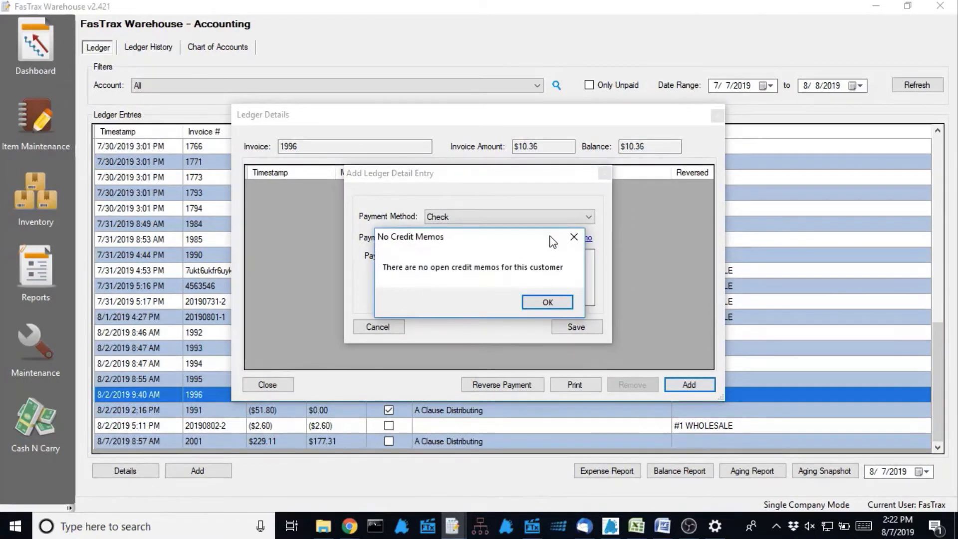
pyautogui.click(547, 302)
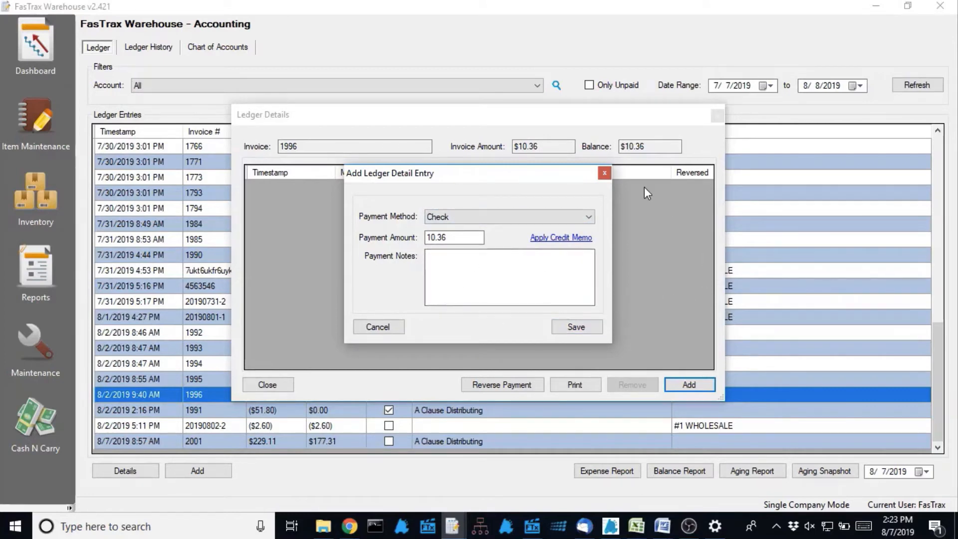
pyautogui.click(378, 327)
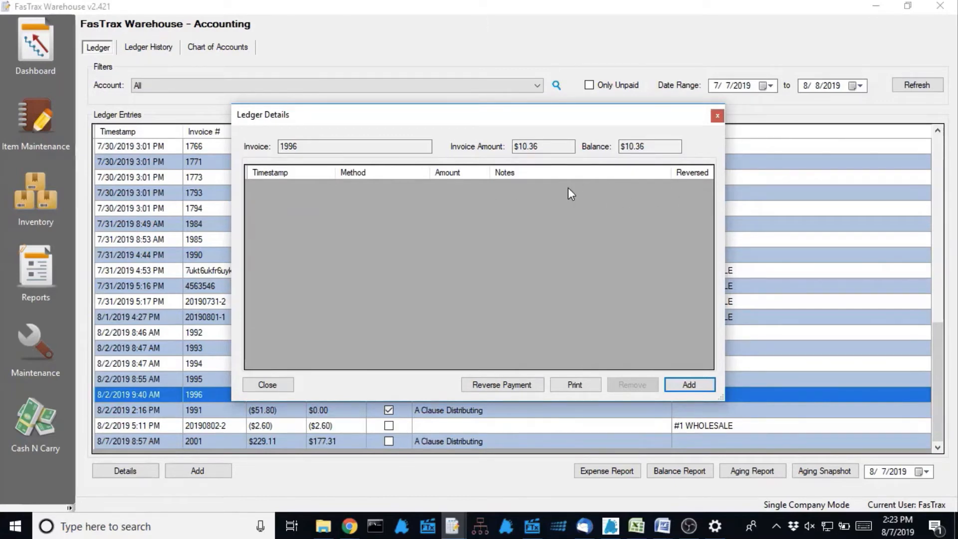
pyautogui.click(717, 116)
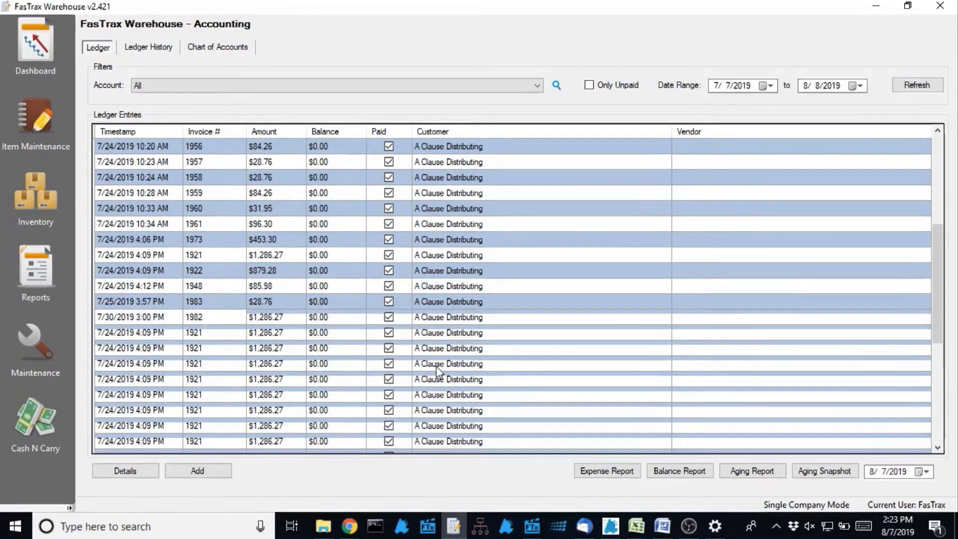
# Review the credit memo payment in the ledger details of the $229.11 invoice dated 8/7/2019, and close the details.
pyautogui.scroll(-6, 344, 407)
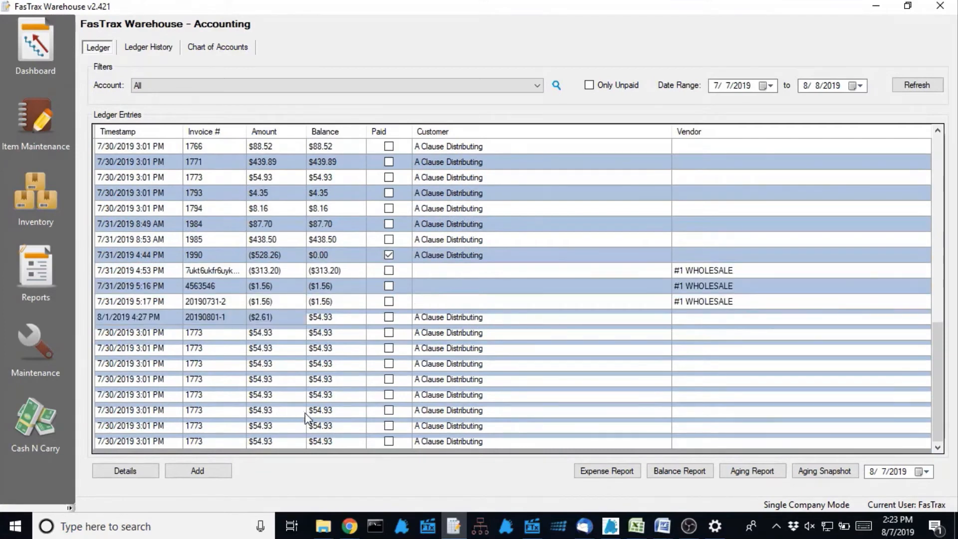
pyautogui.click(334, 442)
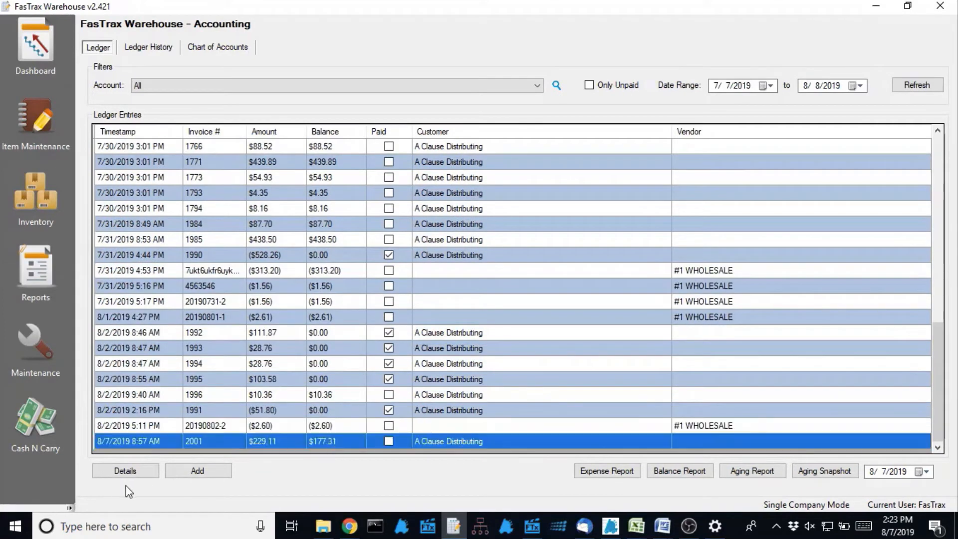
pyautogui.doubleClick(199, 441)
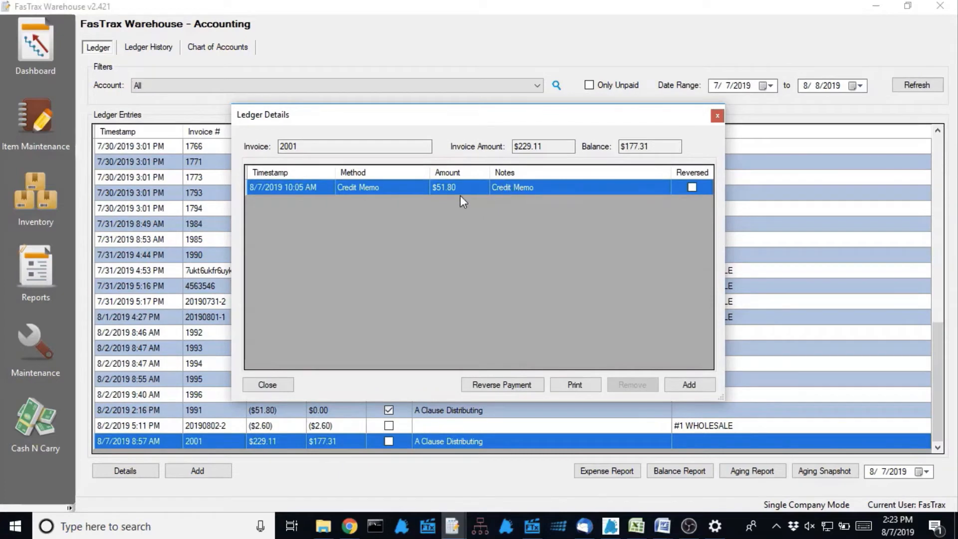
pyautogui.moveTo(383, 116); pyautogui.dragTo(366, 105)
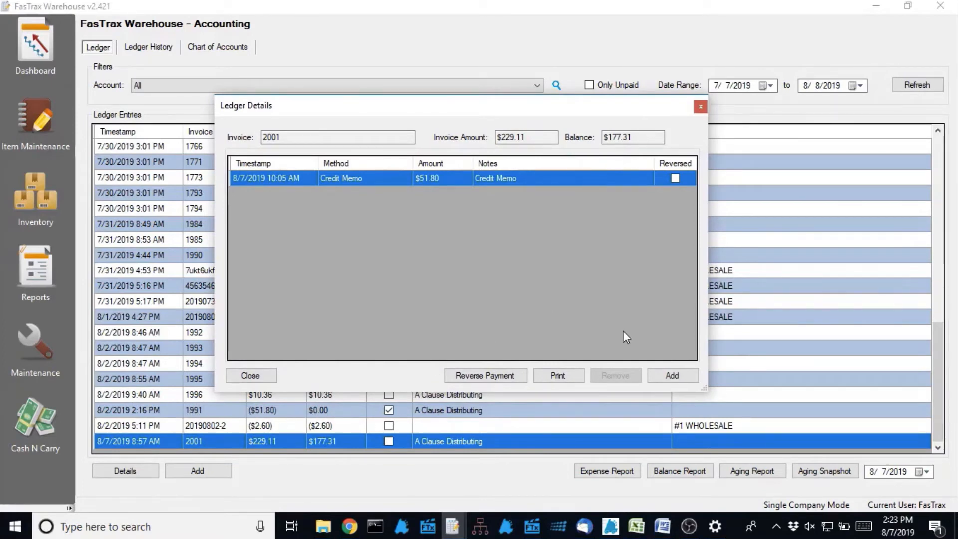
pyautogui.click(701, 107)
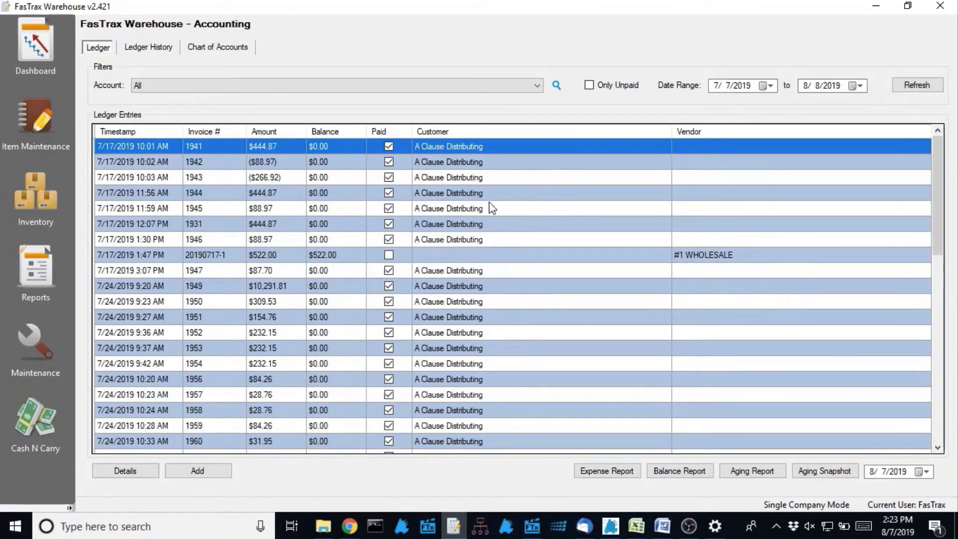
# Open account test1 for editing in the account maintenance and examine its balance due notification settings under the other options.
pyautogui.click(44, 347)
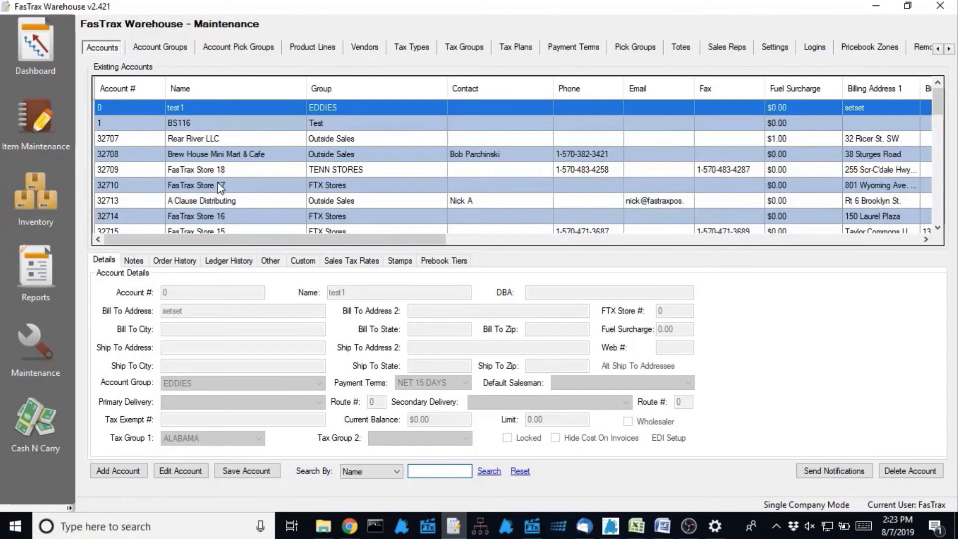
pyautogui.click(270, 260)
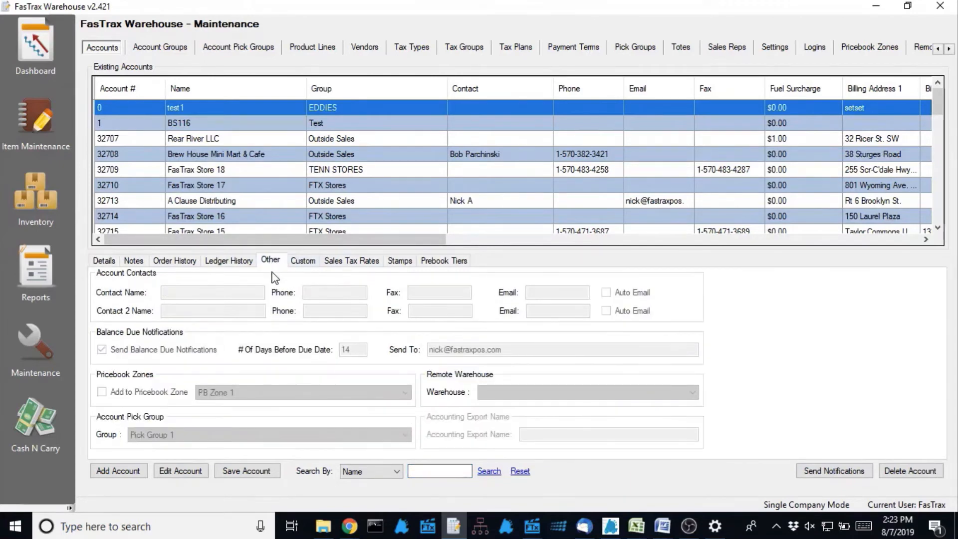
pyautogui.click(175, 476)
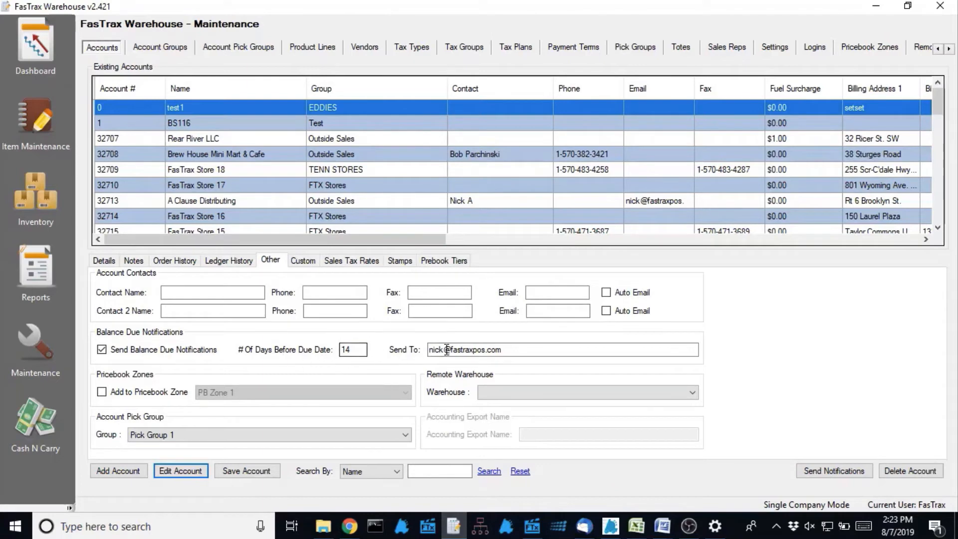
pyautogui.moveTo(528, 352); pyautogui.dragTo(401, 351)
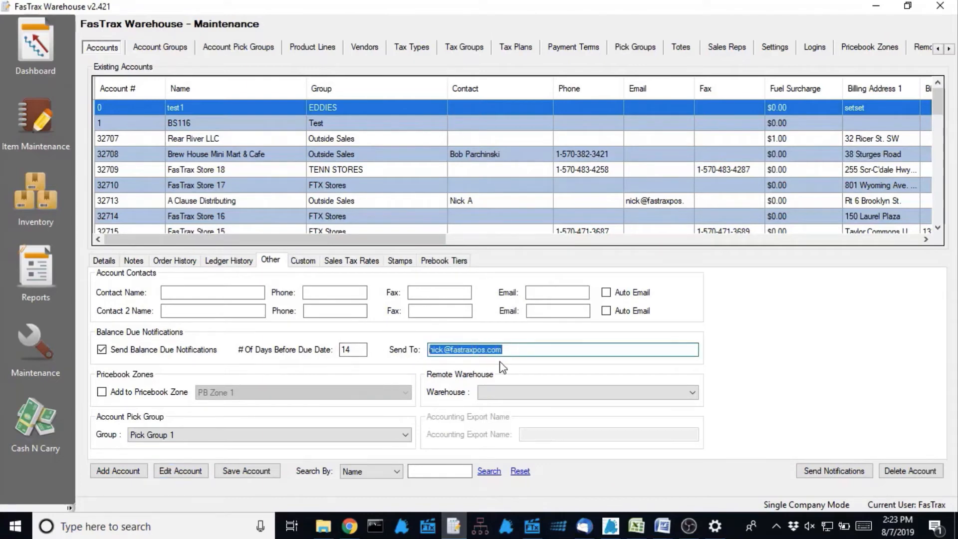
pyautogui.click(523, 352)
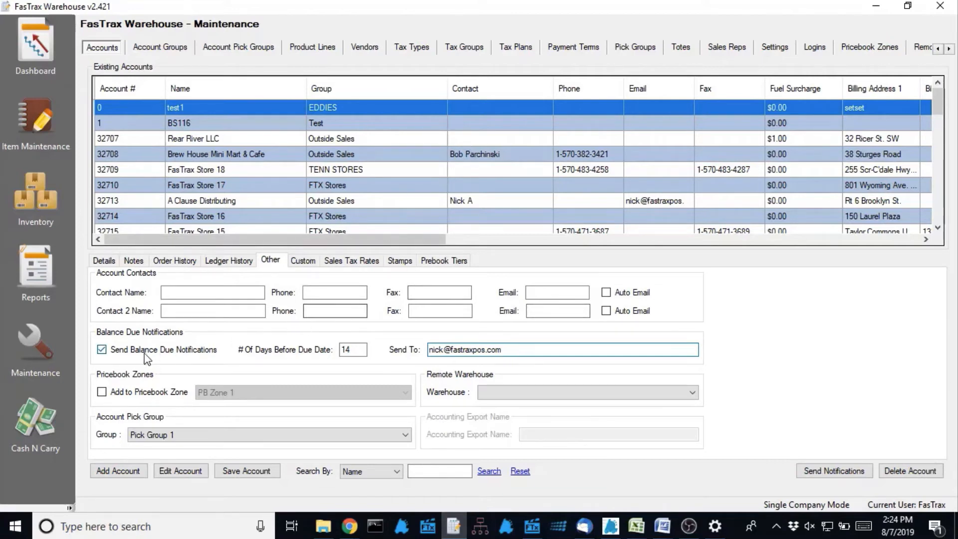
pyautogui.click(362, 351)
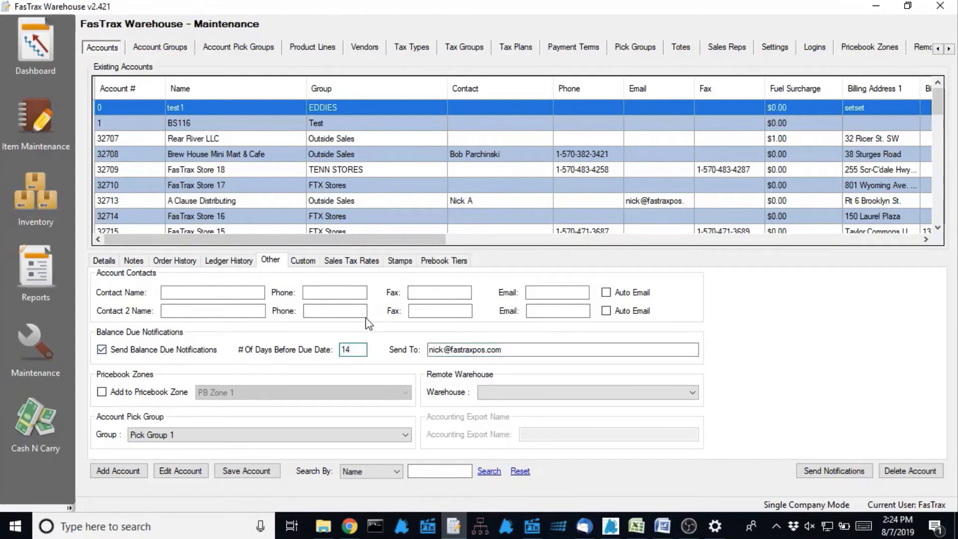
# Examine the length in days of the NET 60 DAYS, NET 30 DAYS and NET 15 DAYS payment terms.
pyautogui.click(565, 51)
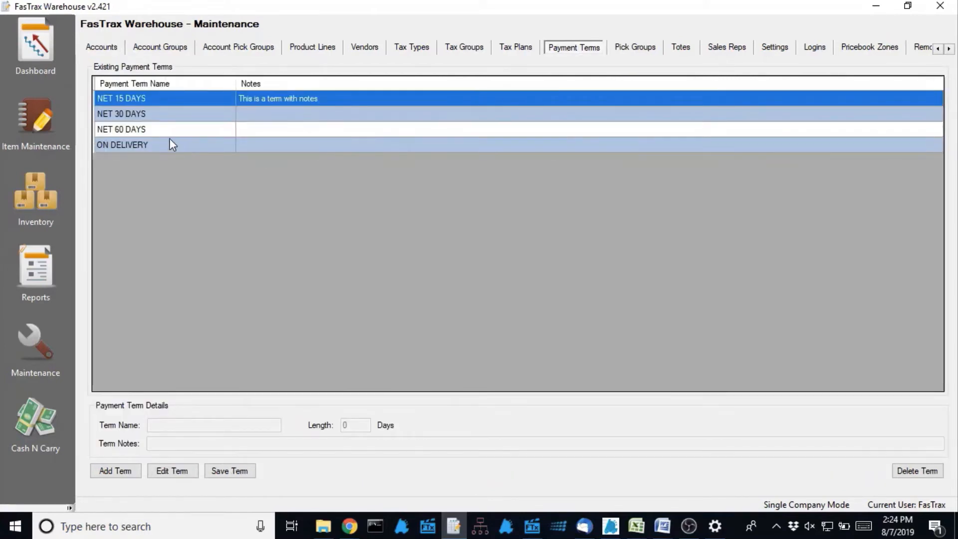
pyautogui.click(170, 131)
pyautogui.click(169, 474)
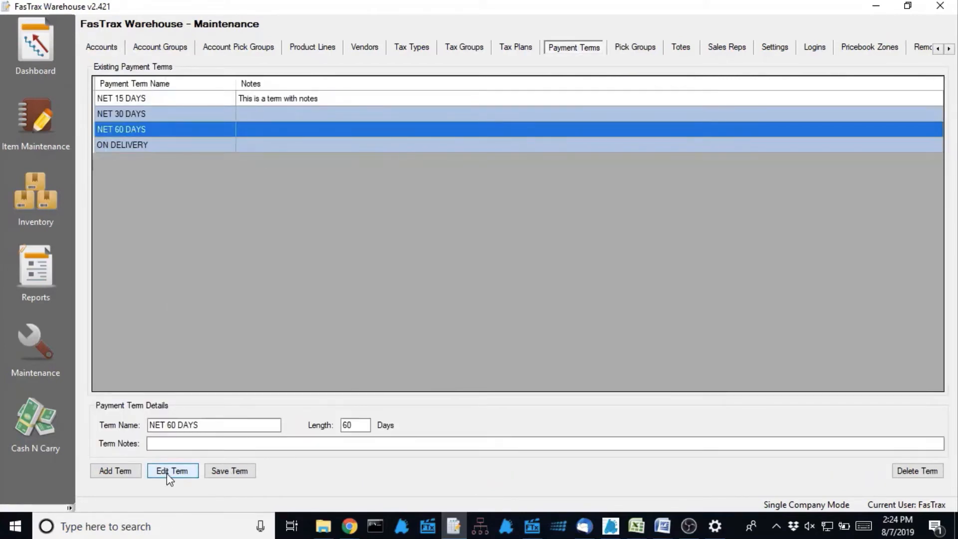
pyautogui.moveTo(362, 428); pyautogui.dragTo(328, 426)
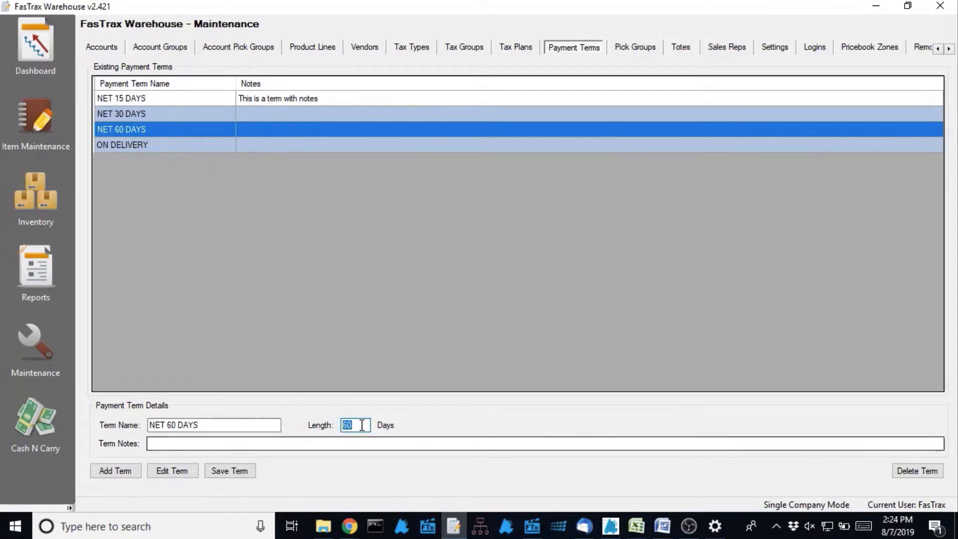
pyautogui.click(130, 114)
pyautogui.click(174, 469)
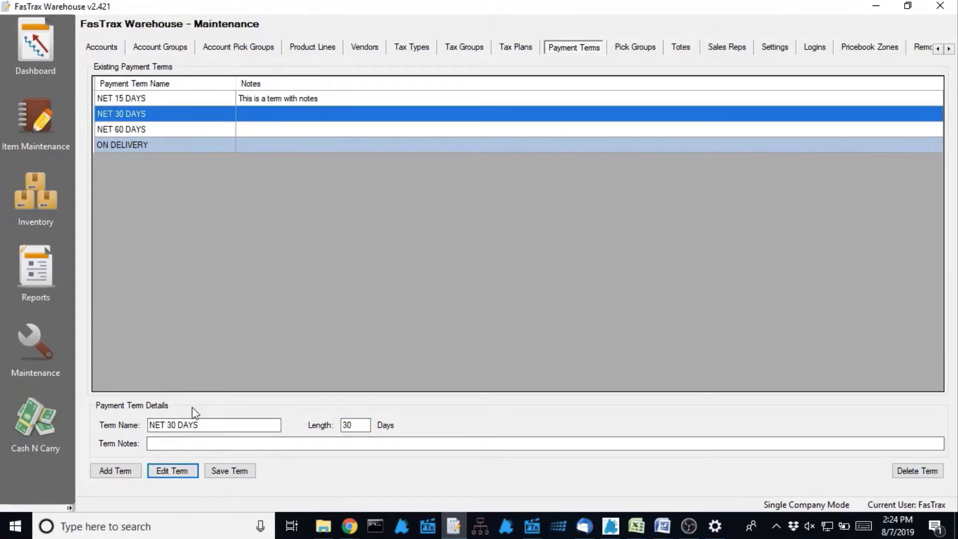
pyautogui.click(145, 98)
pyautogui.click(177, 471)
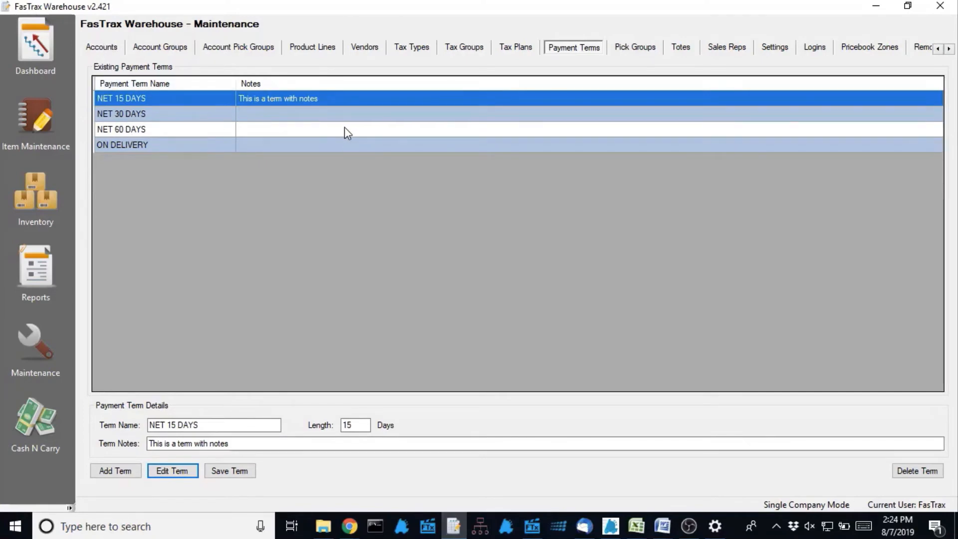
pyautogui.click(310, 128)
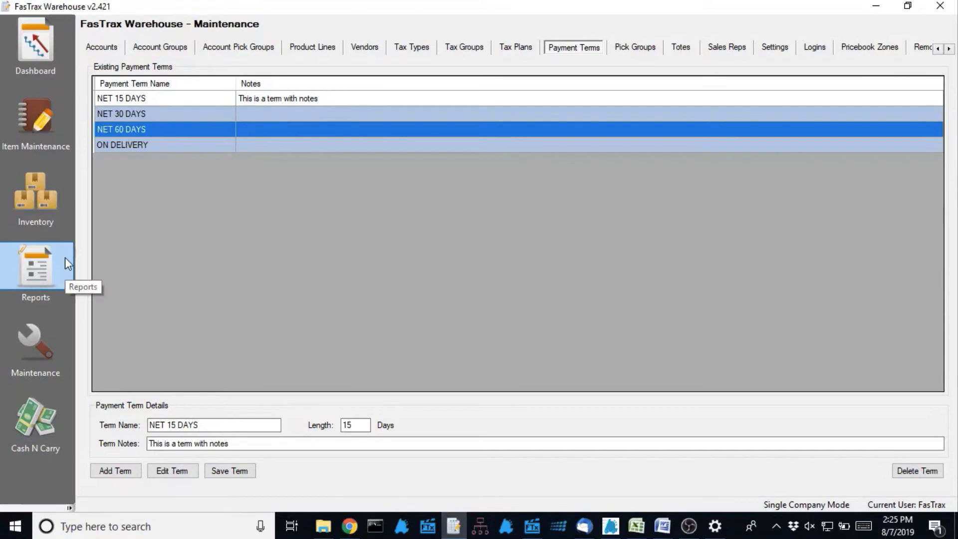
# Run the Back In Stock inventory report with a start date of 5/7/2019, close it and view the quick date options.
pyautogui.click(39, 273)
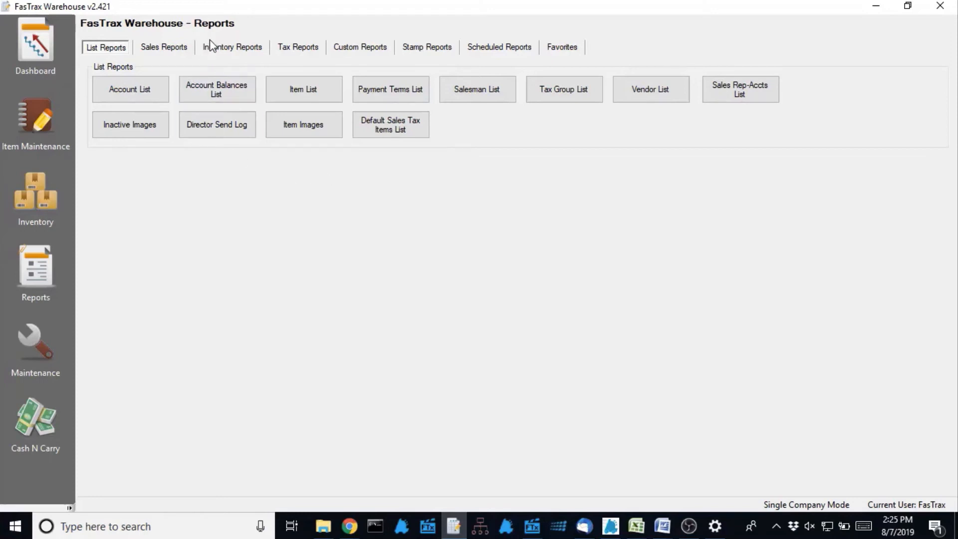
pyautogui.click(226, 49)
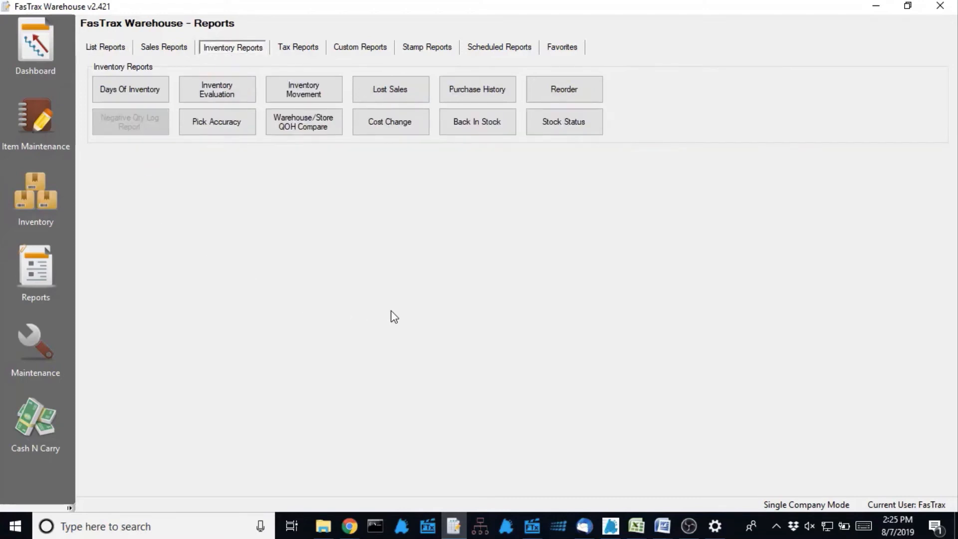
pyautogui.click(465, 122)
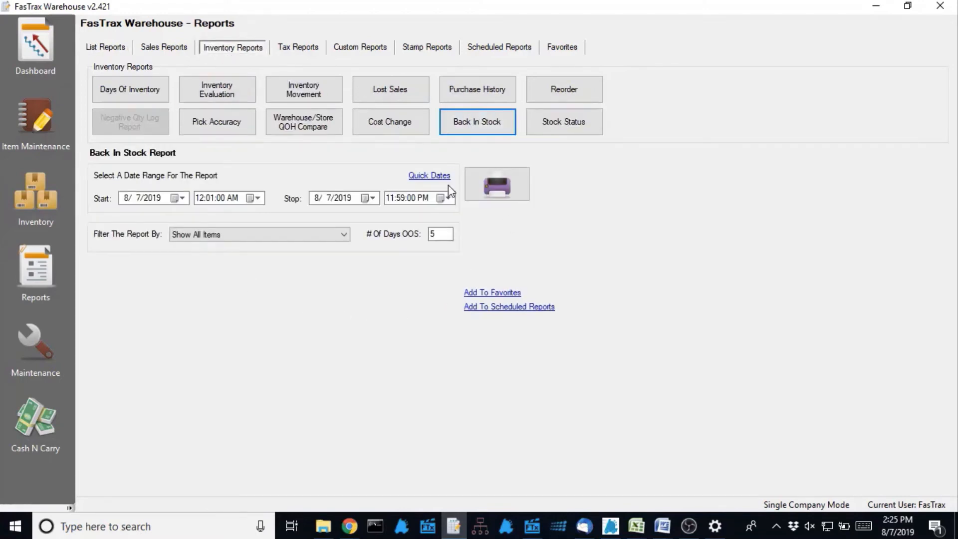
pyautogui.click(123, 201)
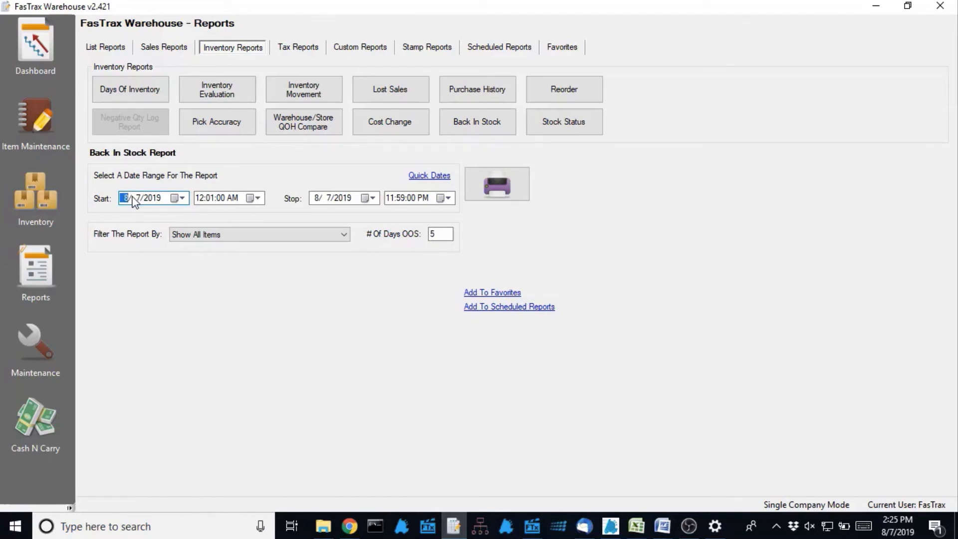
pyautogui.write('5')
pyautogui.click(507, 186)
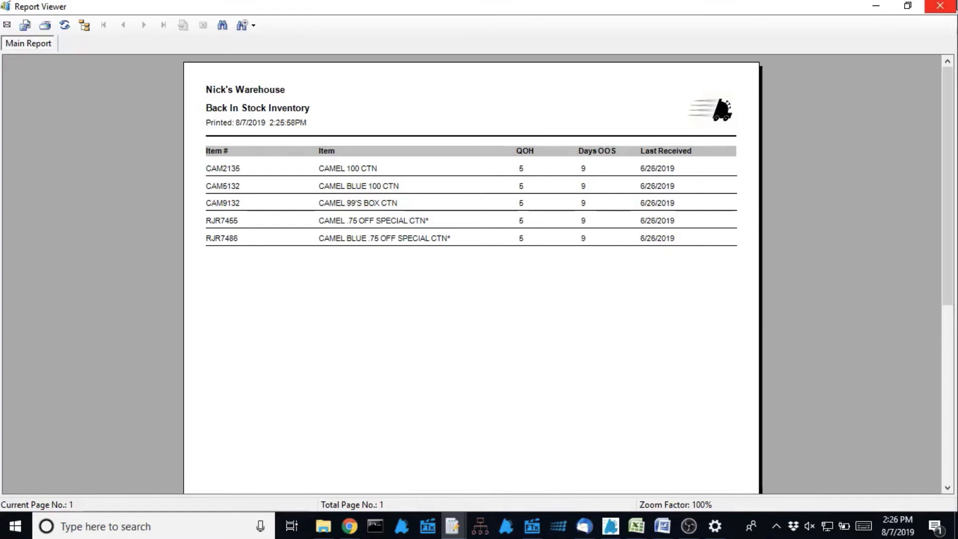
pyautogui.click(940, 5)
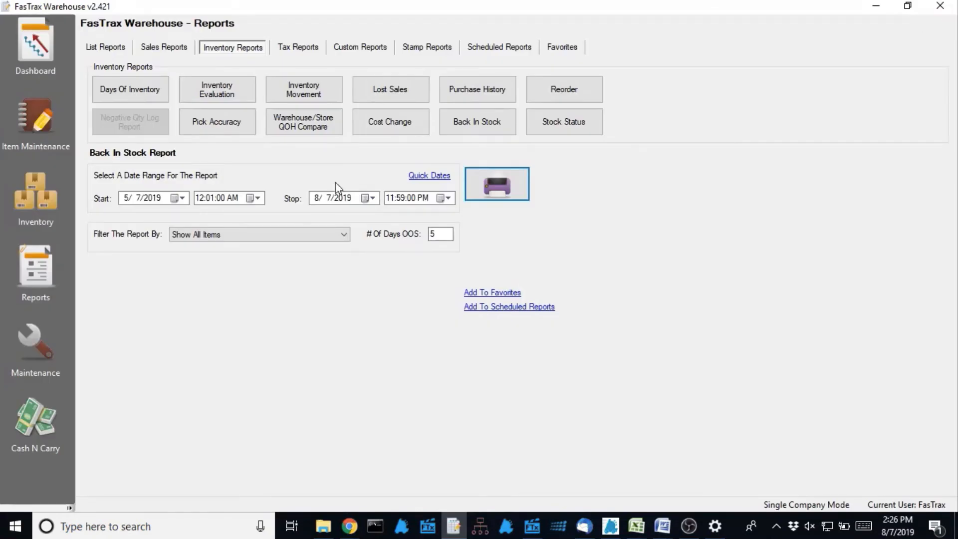
pyautogui.click(422, 175)
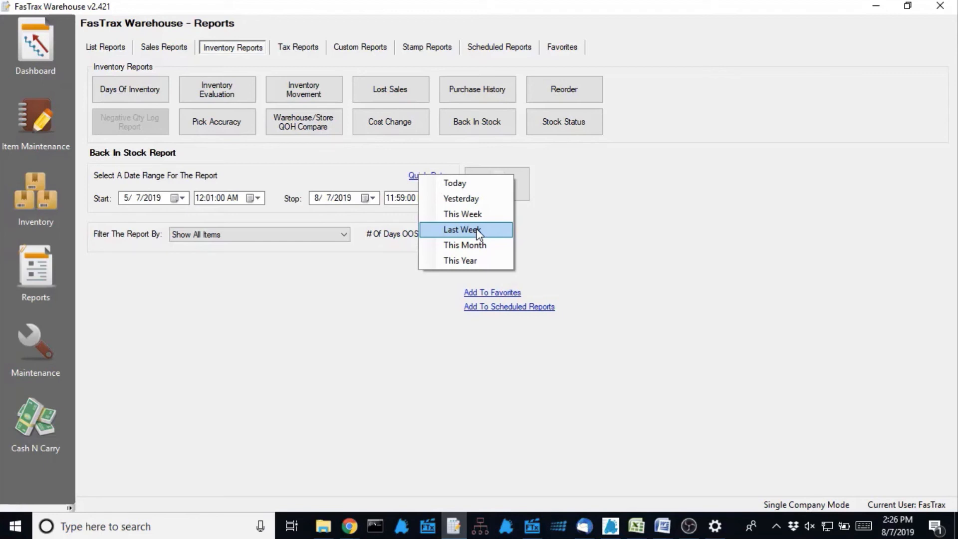
# Review the Terms column of the inventory orders list and select the NET 30 DAYS order dated 7/31/2019.
pyautogui.click(41, 199)
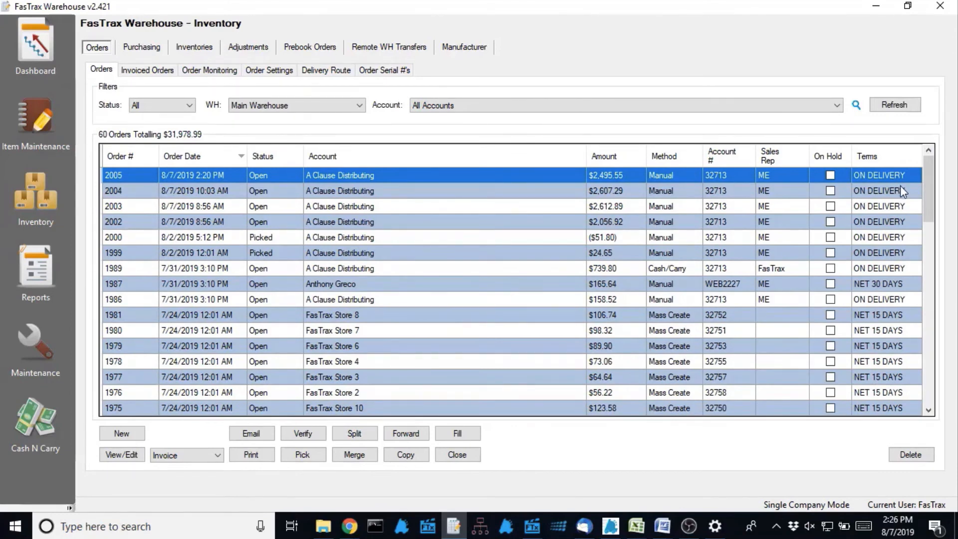
pyautogui.moveTo(926, 172); pyautogui.dragTo(923, 187)
pyautogui.click(879, 238)
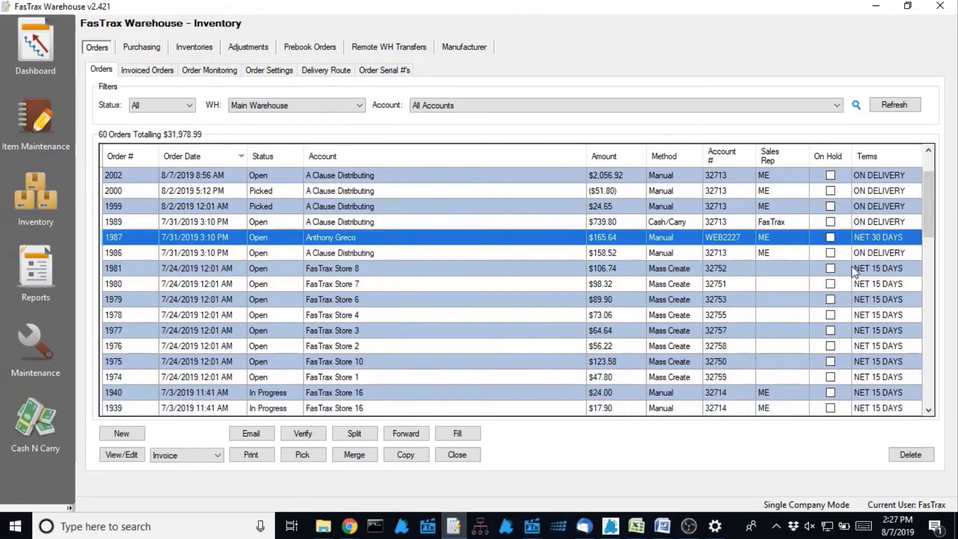
# Examine the payment terms of the older inventory orders, including the FasTrax Store 10 order dated 7/24/2019.
pyautogui.click(860, 360)
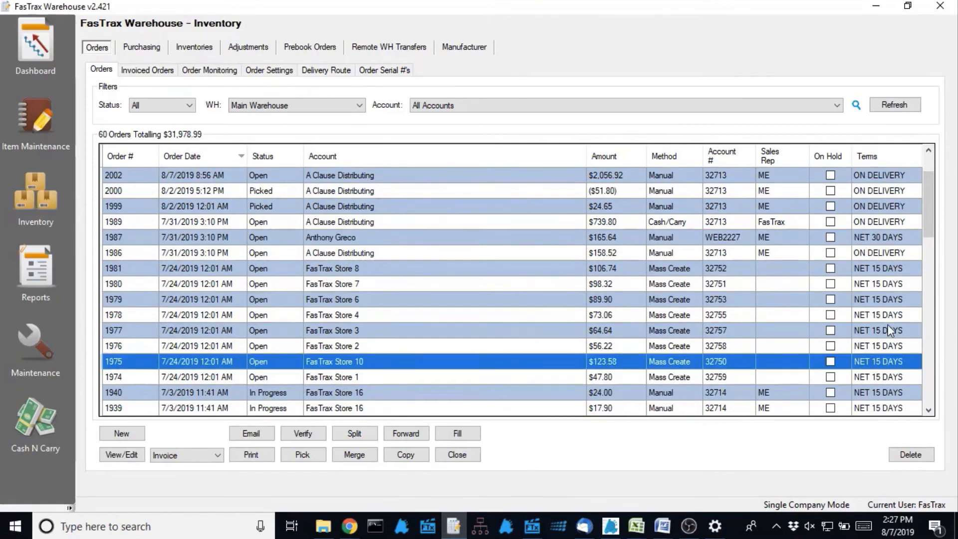
pyautogui.scroll(-5, 887, 324)
pyautogui.scroll(-2, 887, 324)
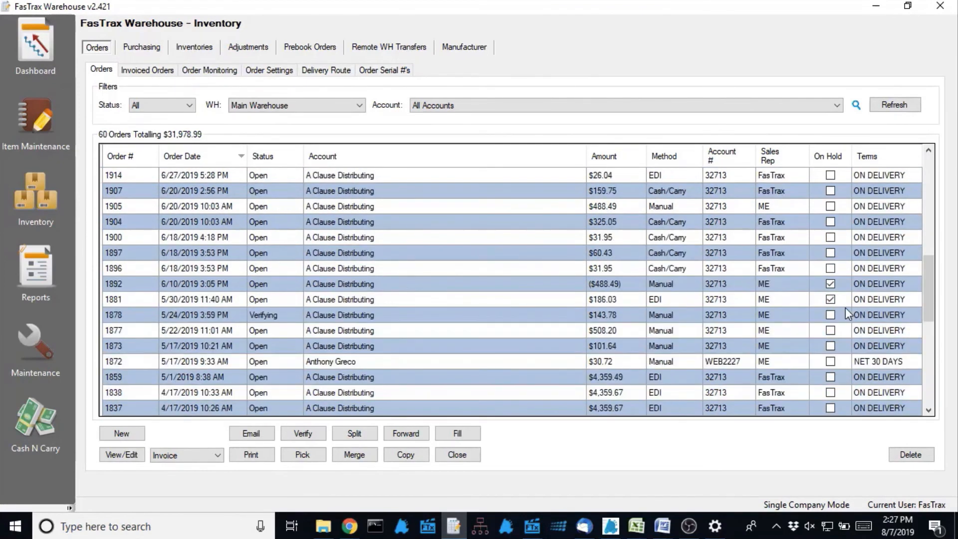
# Open the #1 WHOLESALE purchase dated 8/2/2019 from the open purchases and set the item's recent sales period to 14 days.
pyautogui.click(142, 47)
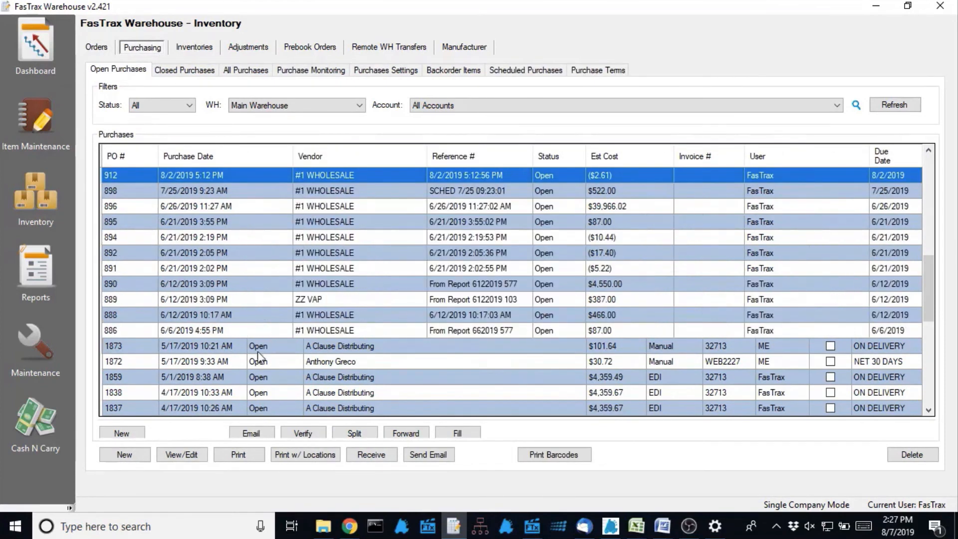
pyautogui.click(195, 457)
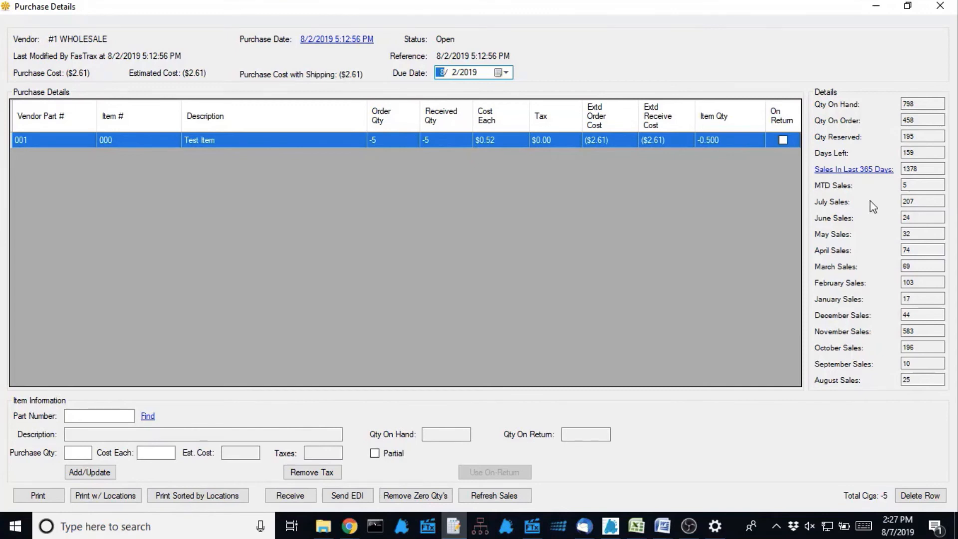
pyautogui.click(851, 172)
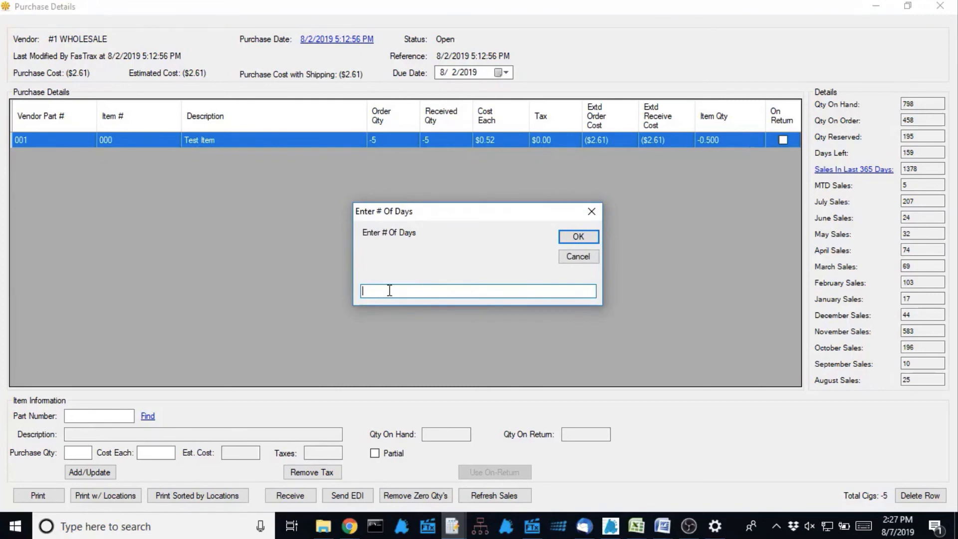
pyautogui.write('14')
pyautogui.press('Return')
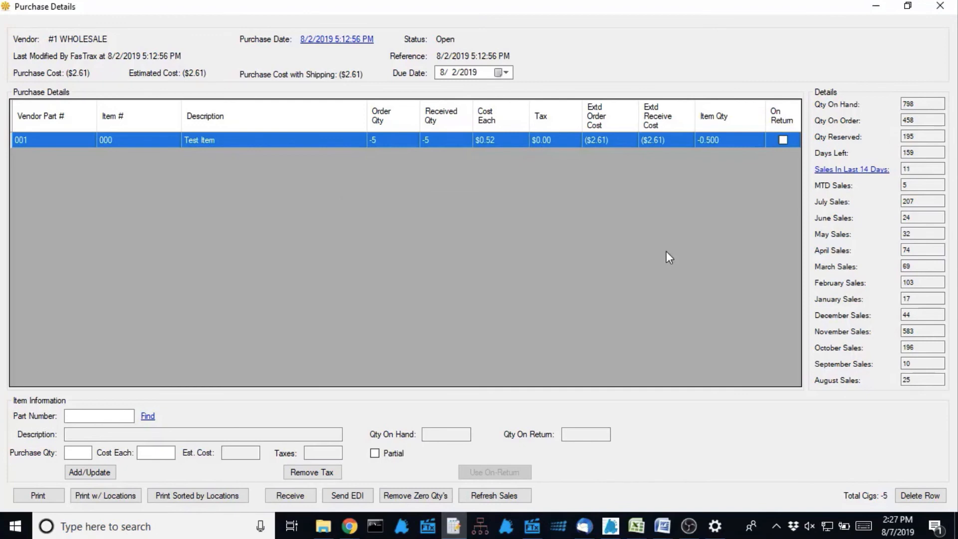
pyautogui.moveTo(919, 169); pyautogui.dragTo(890, 170)
# Set the purchased item's recent sales period to 365 days and examine its sales and MTD sales figures.
pyautogui.click(849, 171)
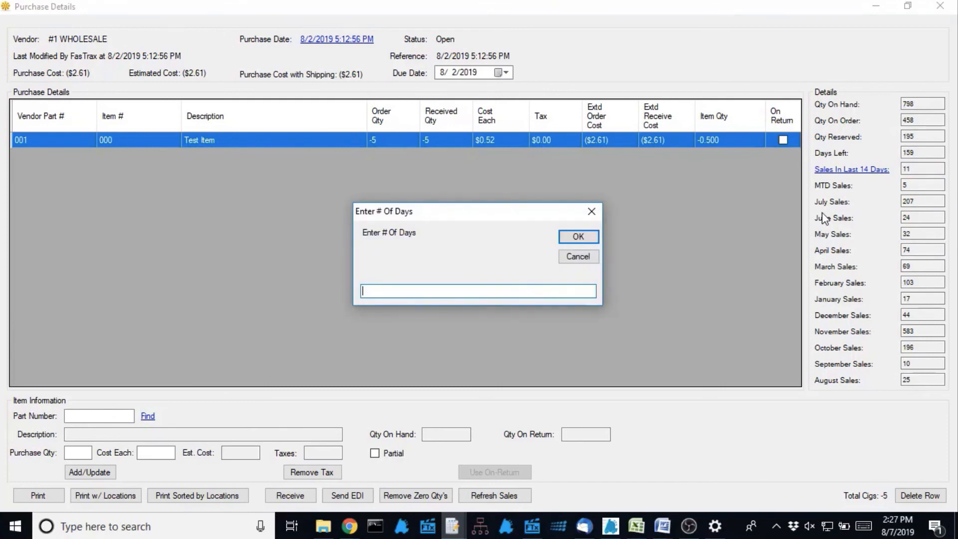
pyautogui.write('365')
pyautogui.click(578, 237)
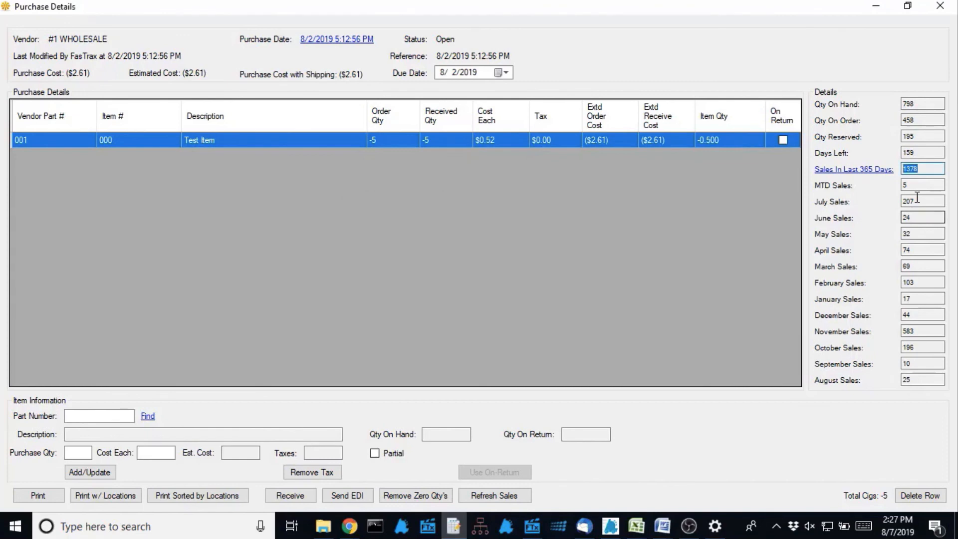
pyautogui.click(905, 189)
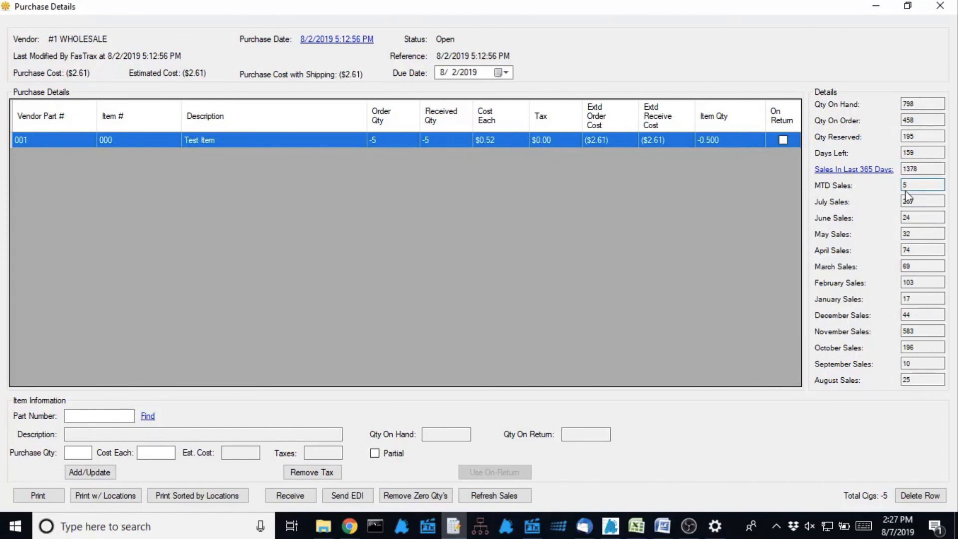